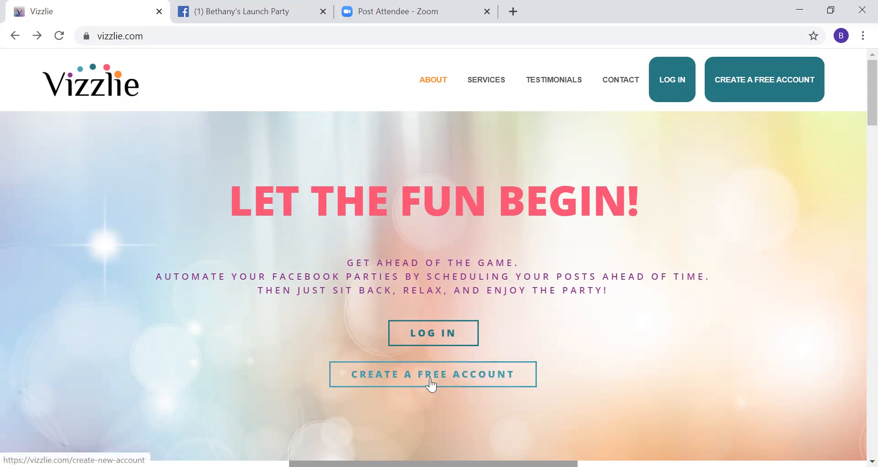
- Log in to Vizzlie with the Facebook account and open the account's Referrals page
{"action": "left_click", "coordinate": [437, 332]}
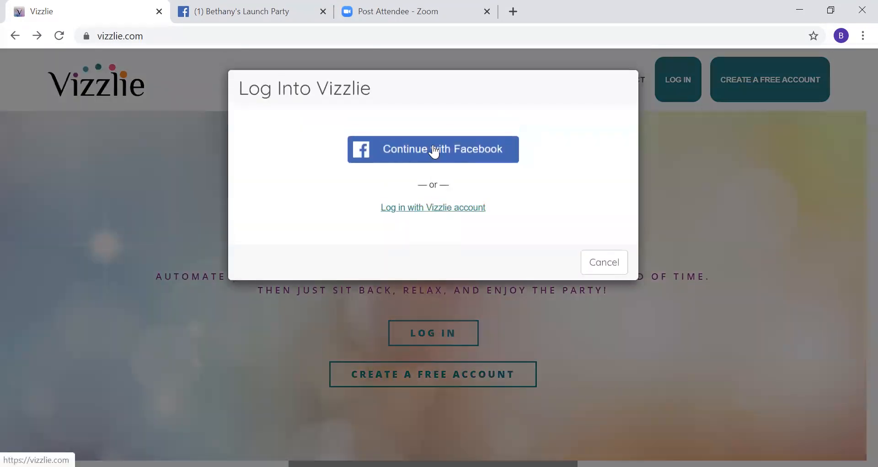
{"action": "left_click", "coordinate": [434, 151]}
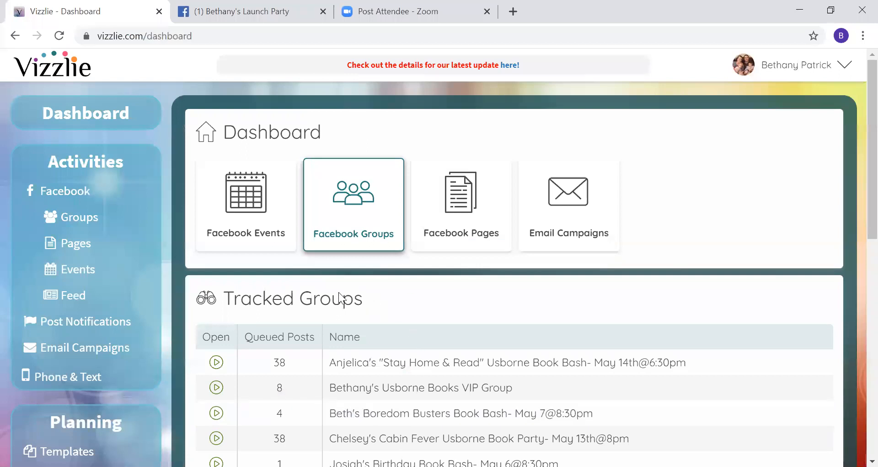
{"action": "scroll", "coordinate": [401, 293], "scroll_direction": "down", "scroll_amount": 8}
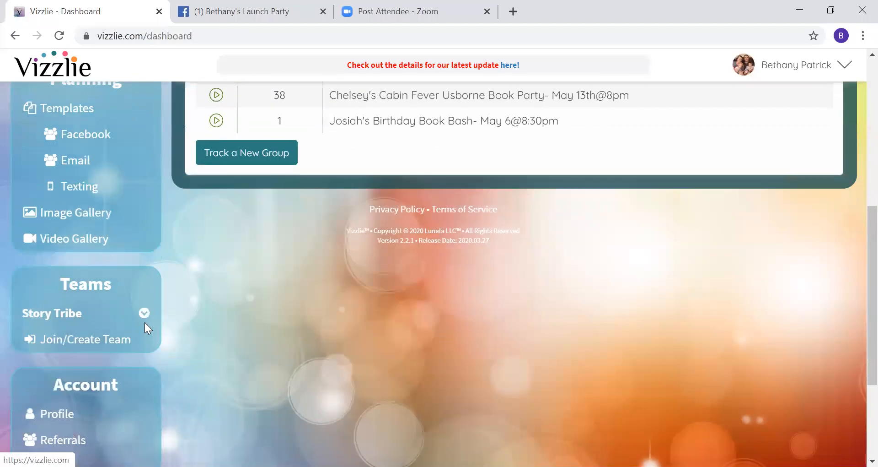
{"action": "scroll", "coordinate": [145, 322], "scroll_direction": "down", "scroll_amount": 2}
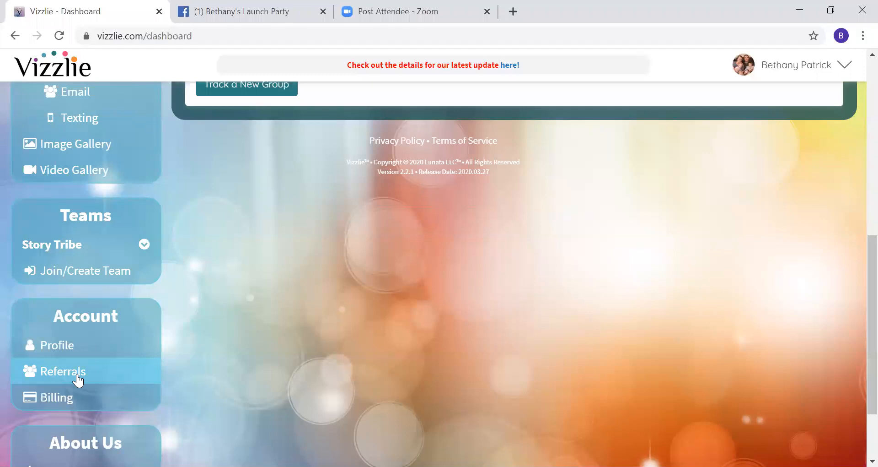
{"action": "left_click", "coordinate": [77, 380]}
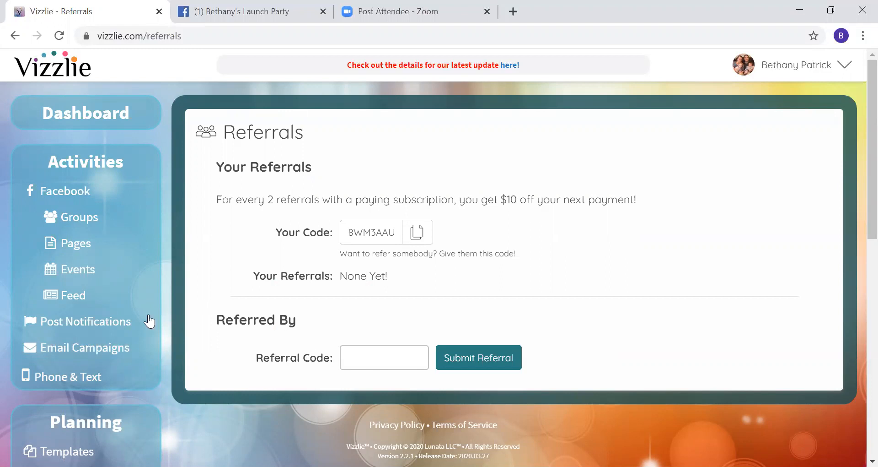
- Import the "My Launch Party- 2020" template into the Facebook templates using its copied share code
{"action": "scroll", "coordinate": [85, 348], "scroll_direction": "down", "scroll_amount": 3}
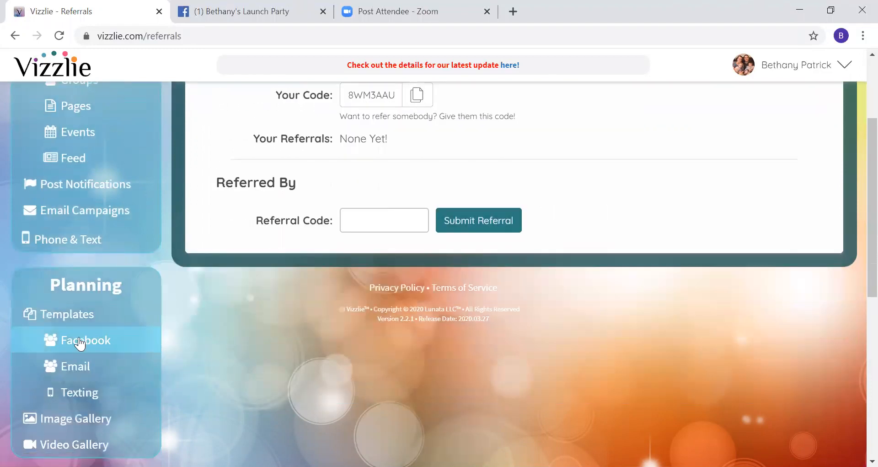
{"action": "left_click", "coordinate": [80, 341]}
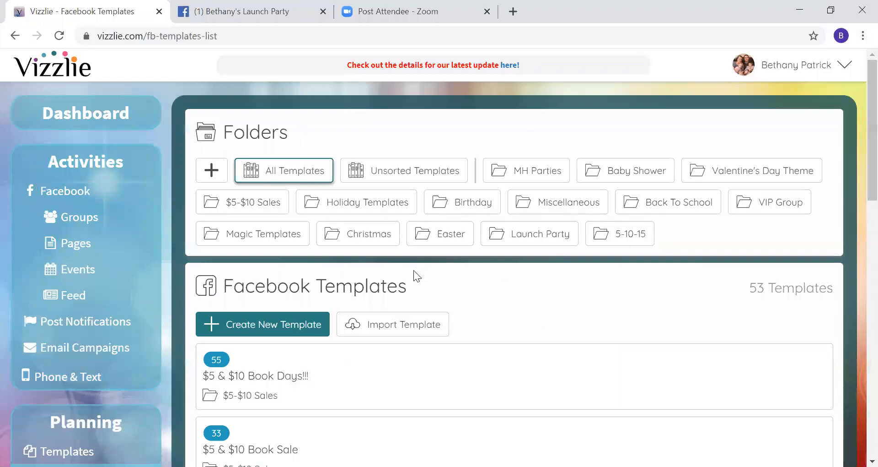
{"action": "left_click", "coordinate": [393, 327]}
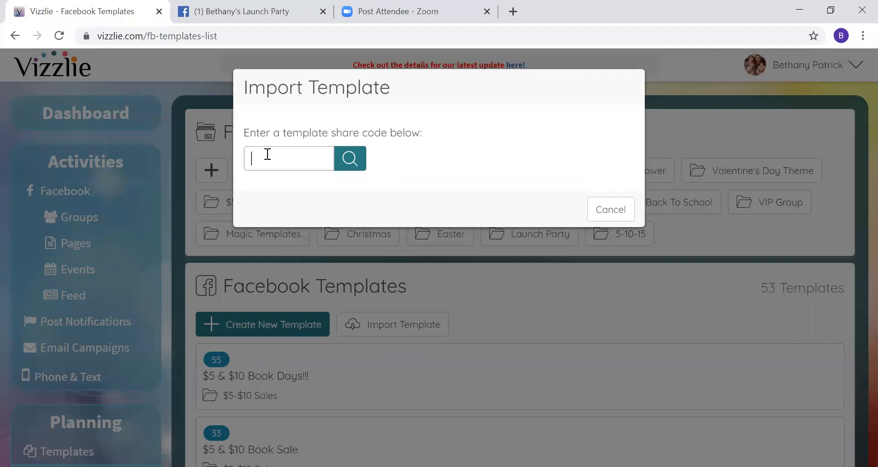
{"action": "right_click", "coordinate": [257, 161]}
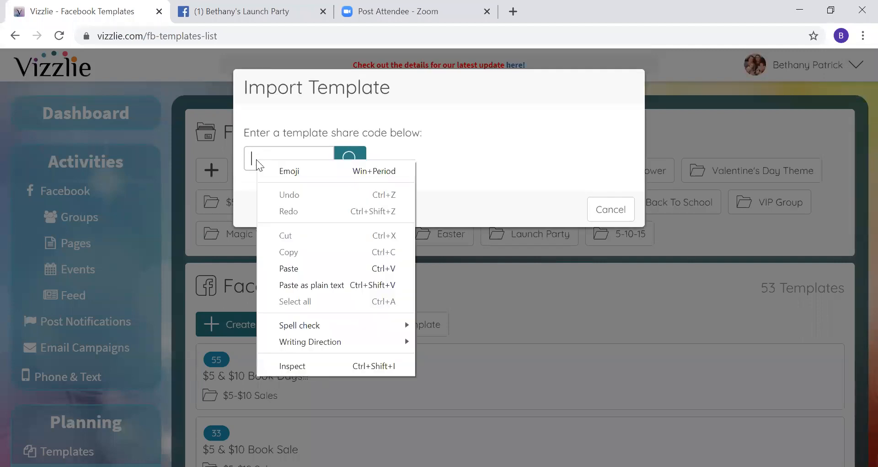
{"action": "left_click", "coordinate": [305, 268]}
{"action": "left_click", "coordinate": [356, 165]}
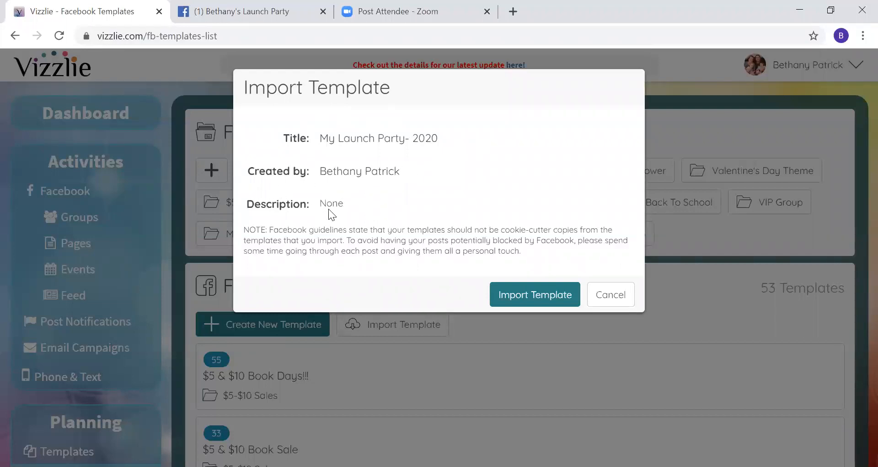
{"action": "left_click", "coordinate": [536, 297]}
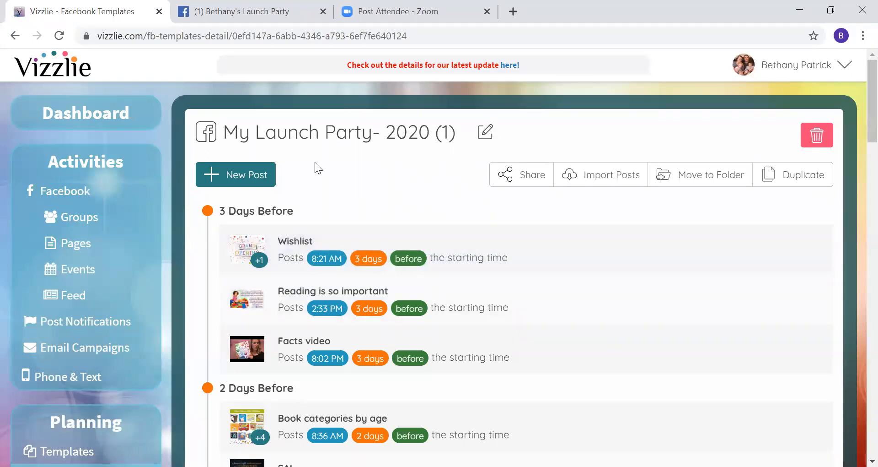
- Review the imported launch party template's posts and their timing, from 3 days before to 2 days after the party
{"action": "scroll", "coordinate": [379, 186], "scroll_direction": "down", "scroll_amount": 3}
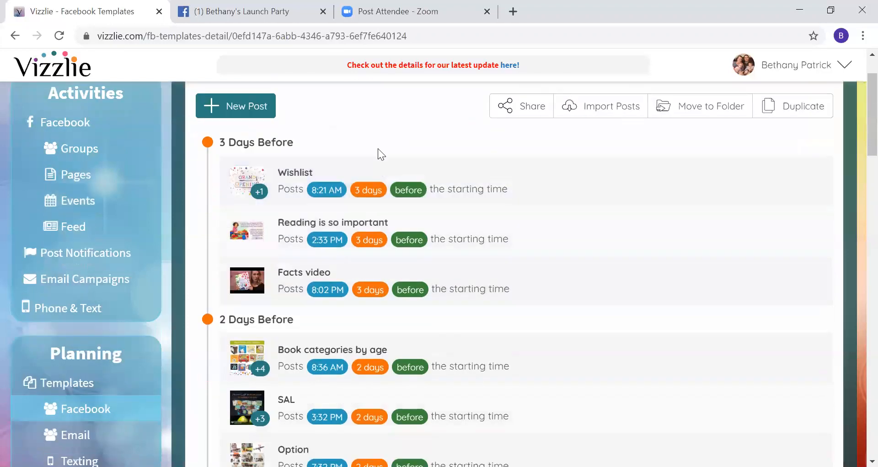
{"action": "scroll", "coordinate": [371, 141], "scroll_direction": "down", "scroll_amount": 1}
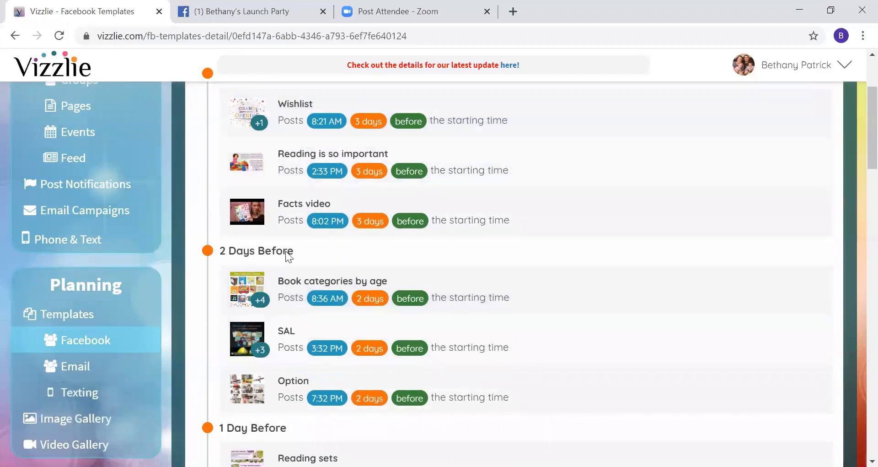
{"action": "scroll", "coordinate": [302, 251], "scroll_direction": "down", "scroll_amount": 15}
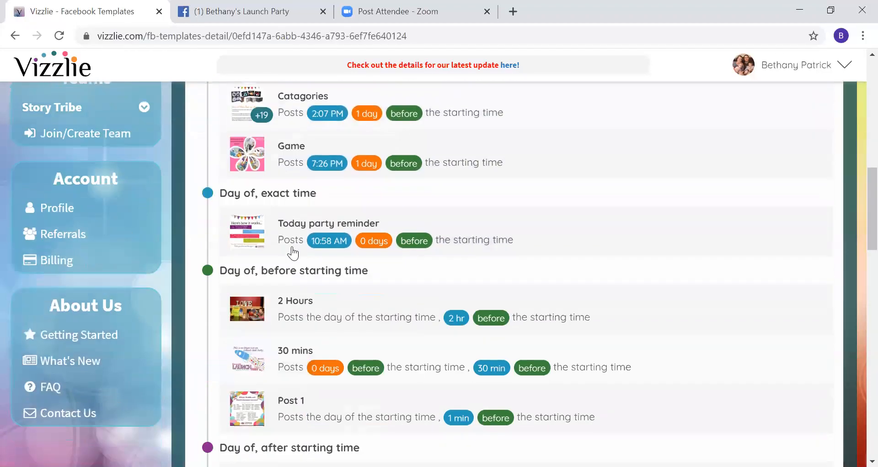
{"action": "scroll", "coordinate": [293, 258], "scroll_direction": "down", "scroll_amount": 12}
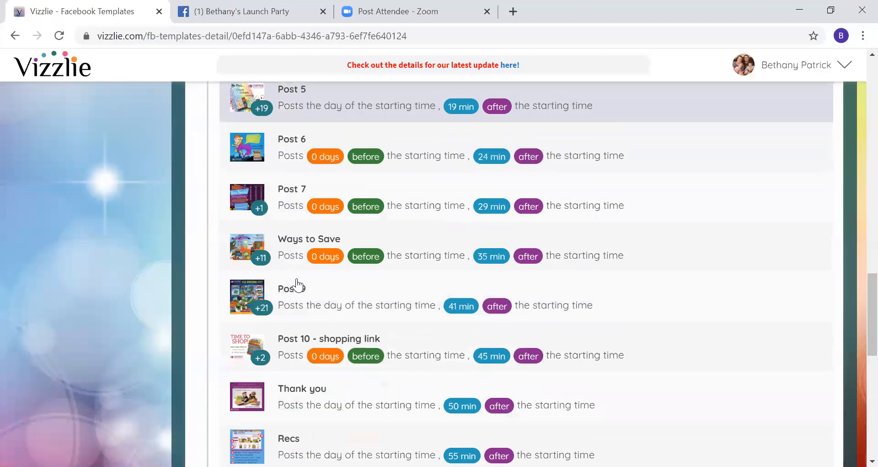
{"action": "scroll", "coordinate": [297, 284], "scroll_direction": "down", "scroll_amount": 2}
{"action": "scroll", "coordinate": [304, 202], "scroll_direction": "down", "scroll_amount": 3}
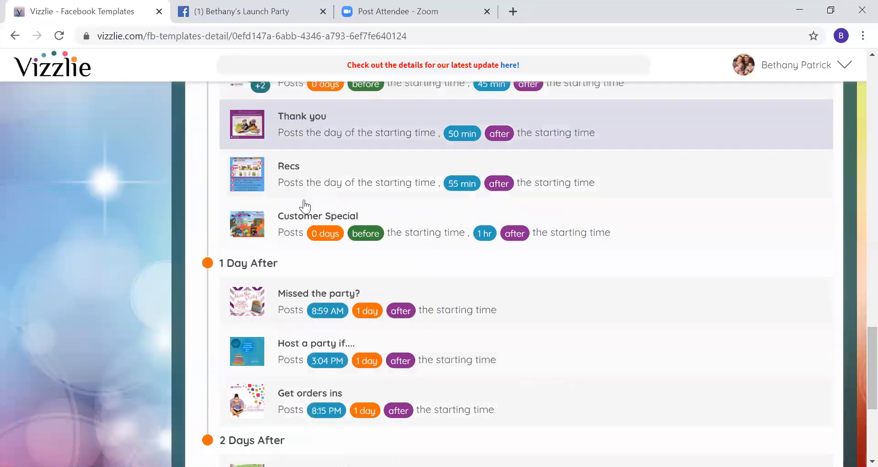
{"action": "scroll", "coordinate": [290, 176], "scroll_direction": "down", "scroll_amount": 3}
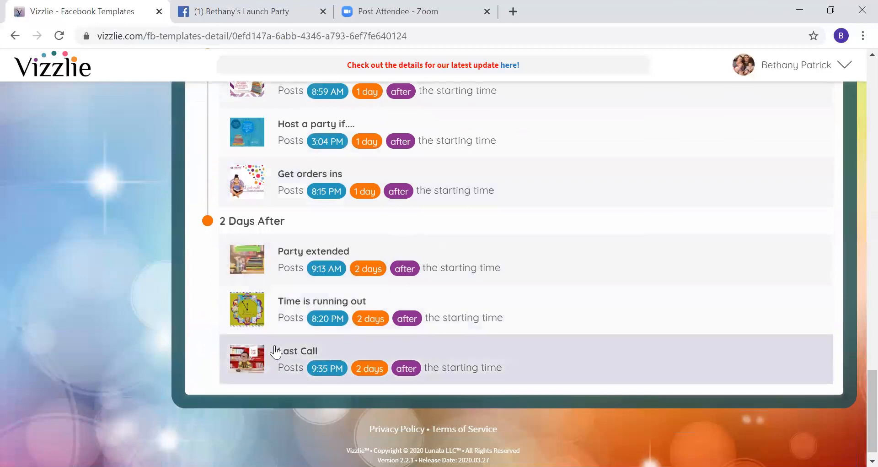
{"action": "scroll", "coordinate": [308, 293], "scroll_direction": "up", "scroll_amount": 20}
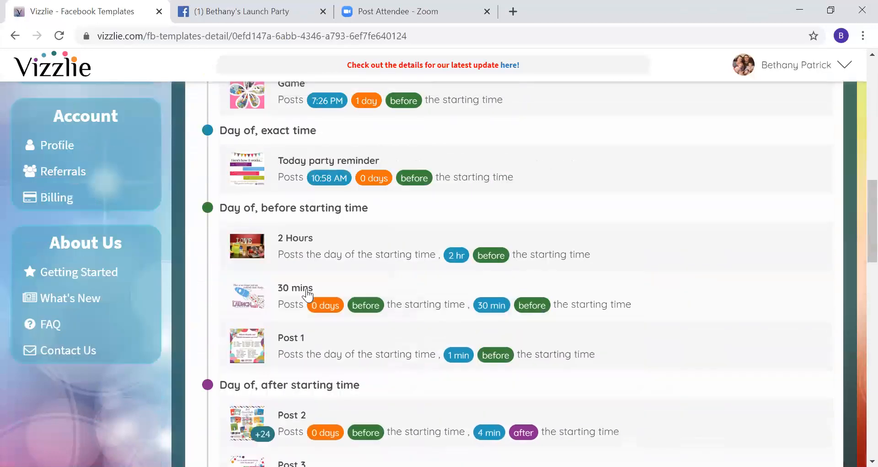
{"action": "scroll", "coordinate": [308, 293], "scroll_direction": "up", "scroll_amount": 10}
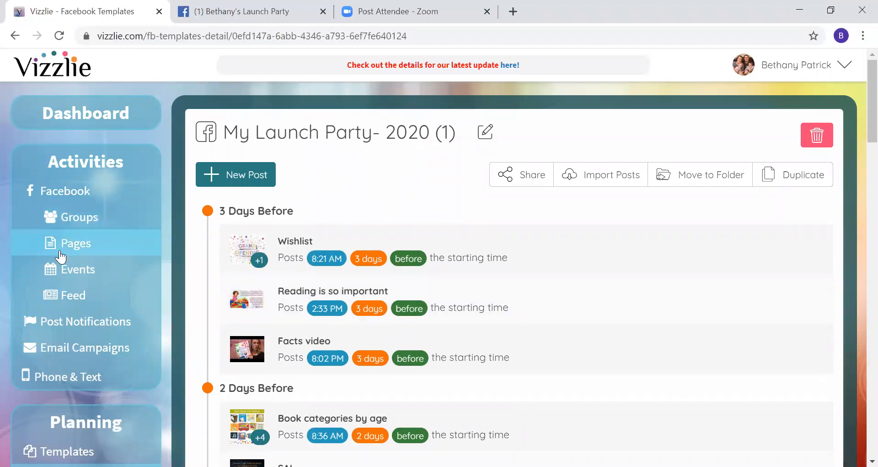
- Refresh the available Facebook groups and track the account owner's launch party group
{"action": "left_click", "coordinate": [81, 221]}
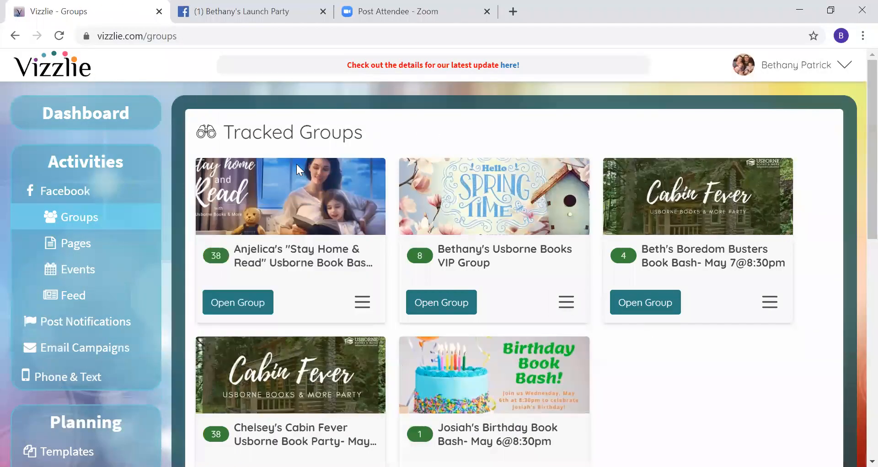
{"action": "scroll", "coordinate": [510, 334], "scroll_direction": "down", "scroll_amount": 3}
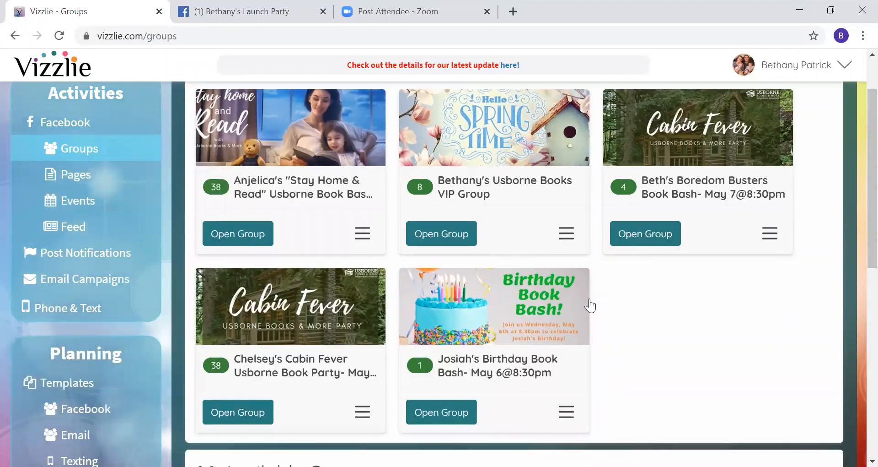
{"action": "scroll", "coordinate": [623, 200], "scroll_direction": "down", "scroll_amount": 4}
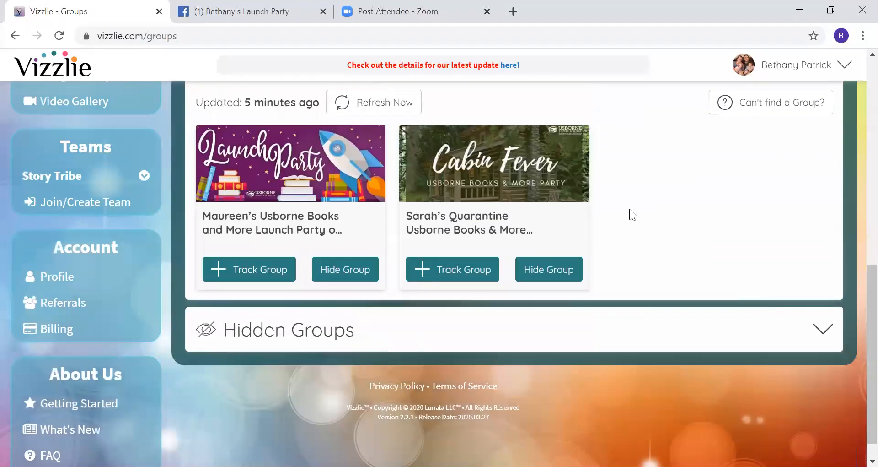
{"action": "scroll", "coordinate": [595, 151], "scroll_direction": "up", "scroll_amount": 1}
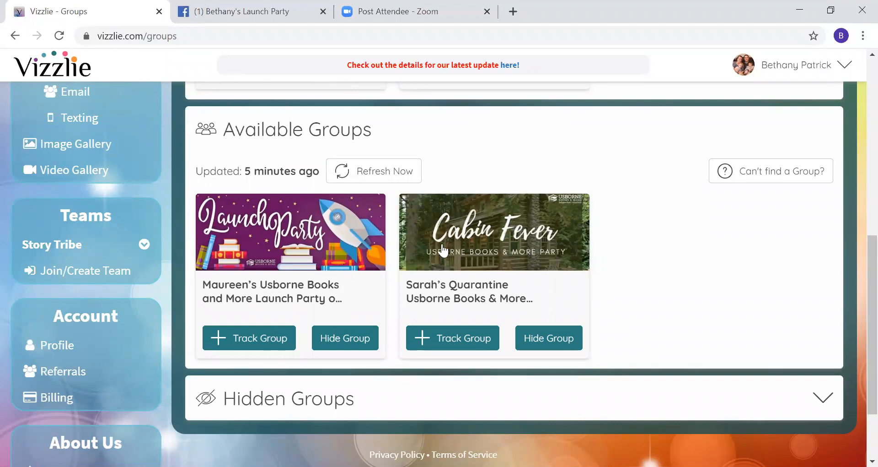
{"action": "left_click", "coordinate": [353, 174]}
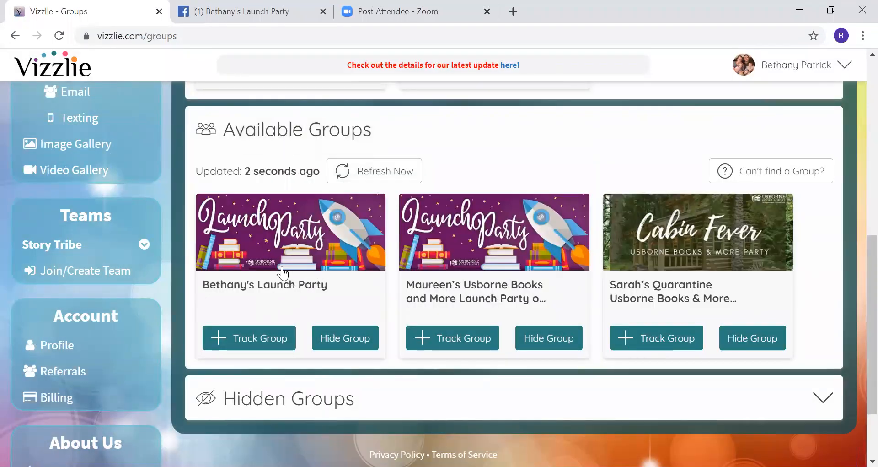
{"action": "left_click", "coordinate": [246, 348]}
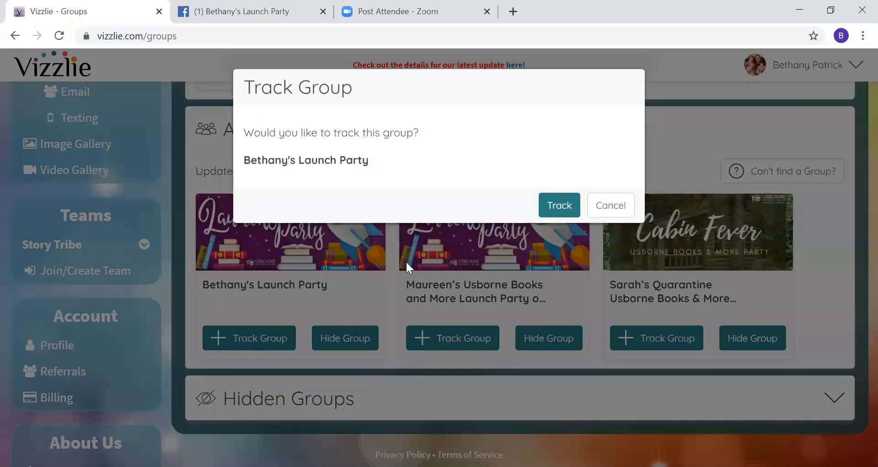
{"action": "left_click", "coordinate": [551, 208]}
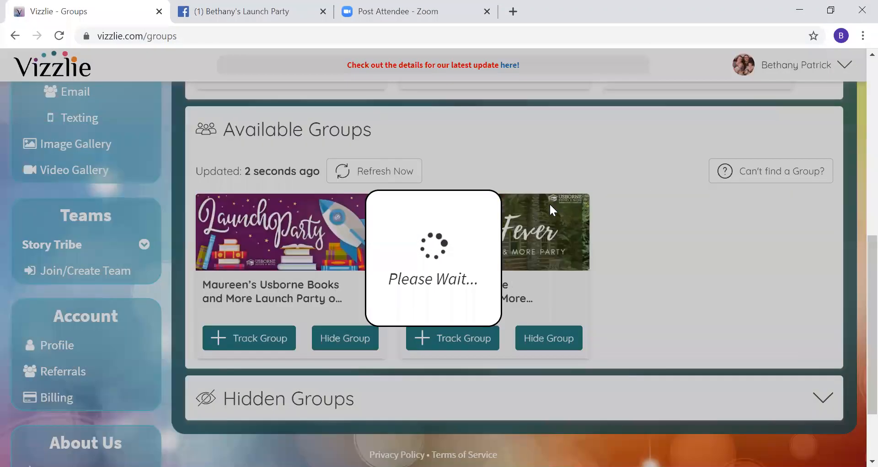
- Check the launch party group's scheduled-post status among the tracked groups and open the group
{"action": "scroll", "coordinate": [547, 205], "scroll_direction": "up", "scroll_amount": 6}
{"action": "scroll", "coordinate": [538, 243], "scroll_direction": "up", "scroll_amount": 3}
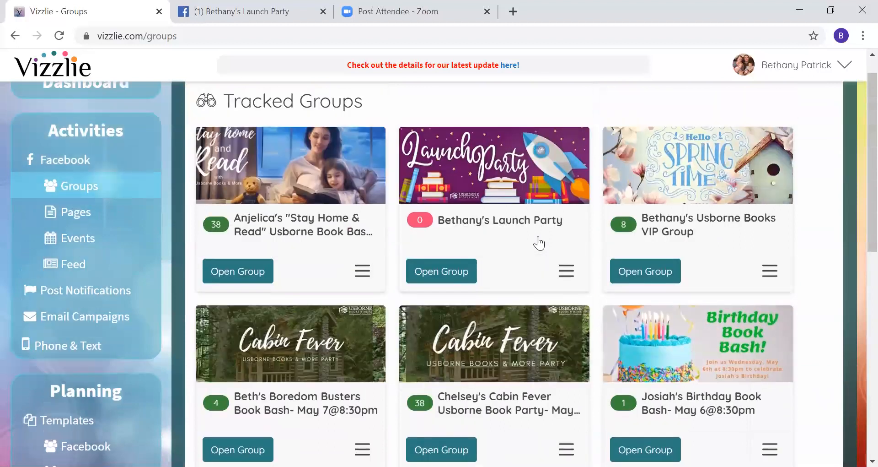
{"action": "scroll", "coordinate": [518, 214], "scroll_direction": "down", "scroll_amount": 1}
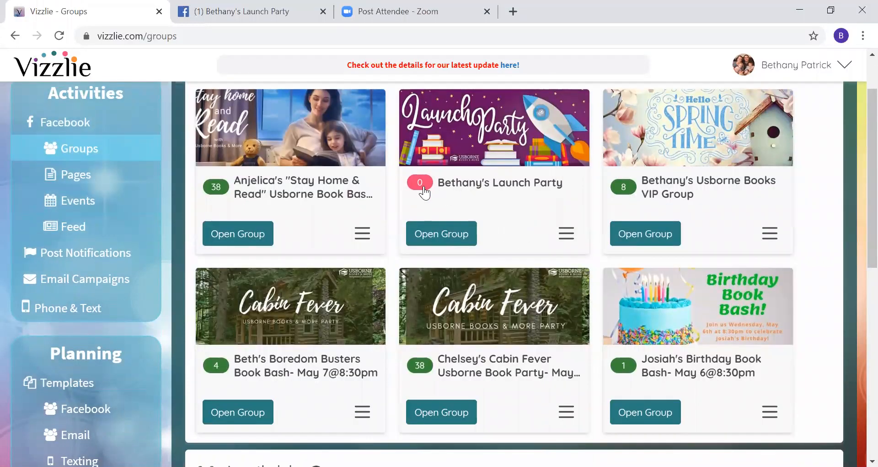
{"action": "mouse_move", "coordinate": [423, 189]}
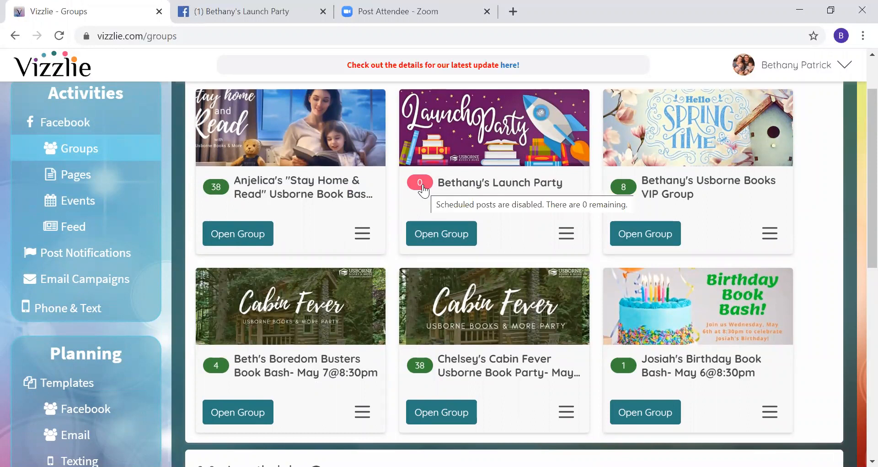
{"action": "left_click", "coordinate": [440, 237]}
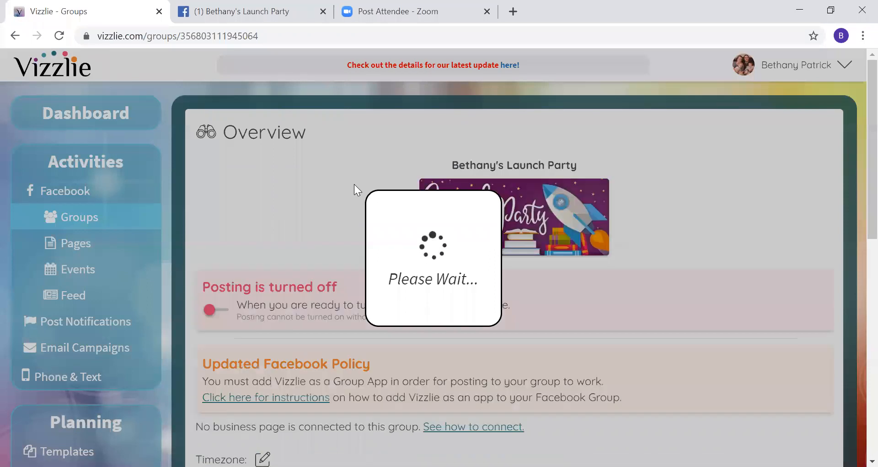
- Choose "My Launch Party- 2020 (1)" as the template to import into the launch party group's scheduled posts
{"action": "scroll", "coordinate": [368, 199], "scroll_direction": "down", "scroll_amount": 3}
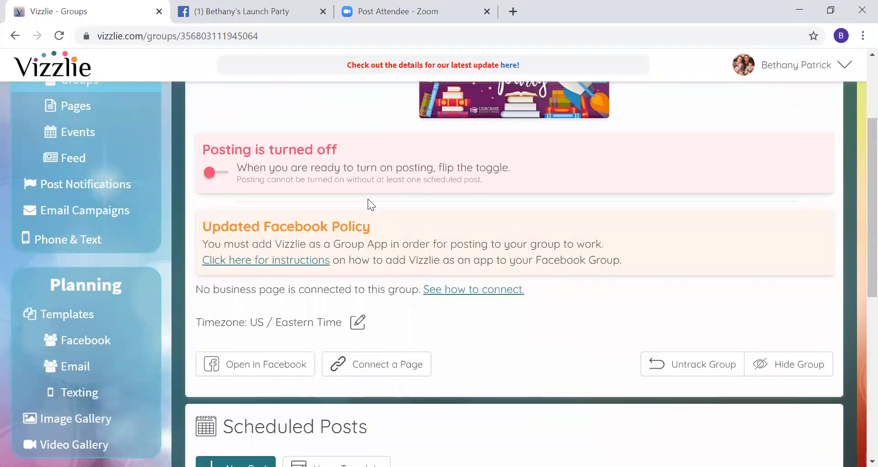
{"action": "scroll", "coordinate": [367, 205], "scroll_direction": "down", "scroll_amount": 1}
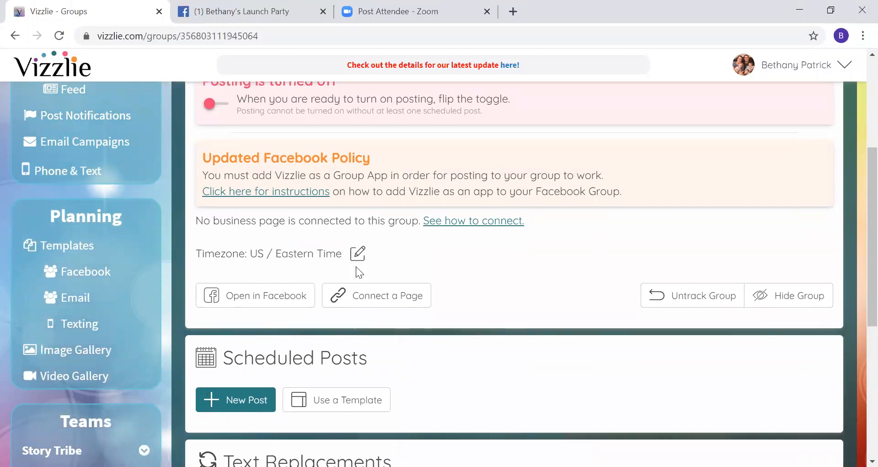
{"action": "scroll", "coordinate": [484, 277], "scroll_direction": "down", "scroll_amount": 3}
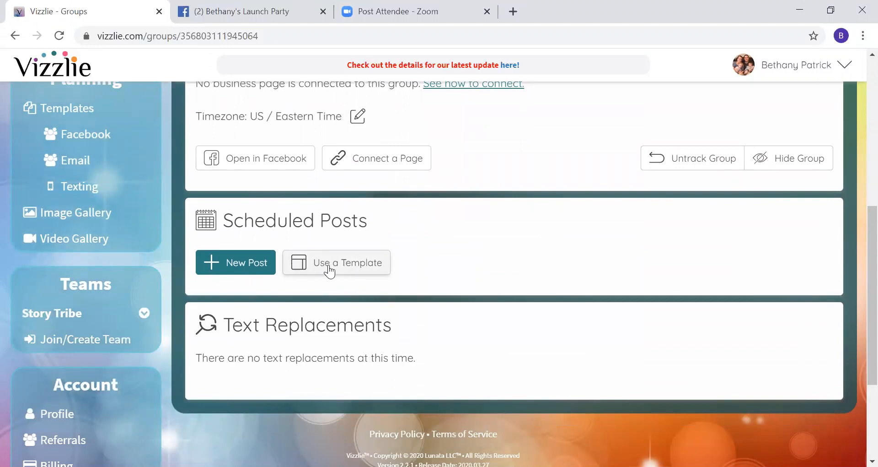
{"action": "left_click", "coordinate": [329, 270]}
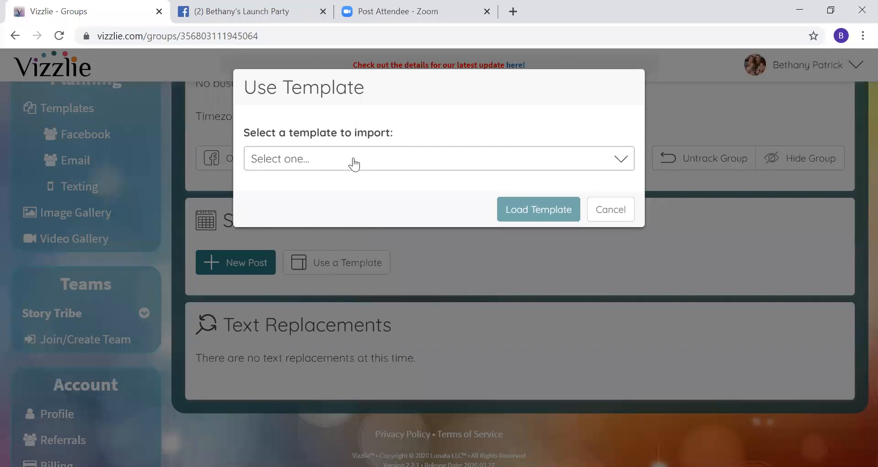
{"action": "left_click", "coordinate": [355, 163]}
{"action": "scroll", "coordinate": [439, 236], "scroll_direction": "down", "scroll_amount": 4}
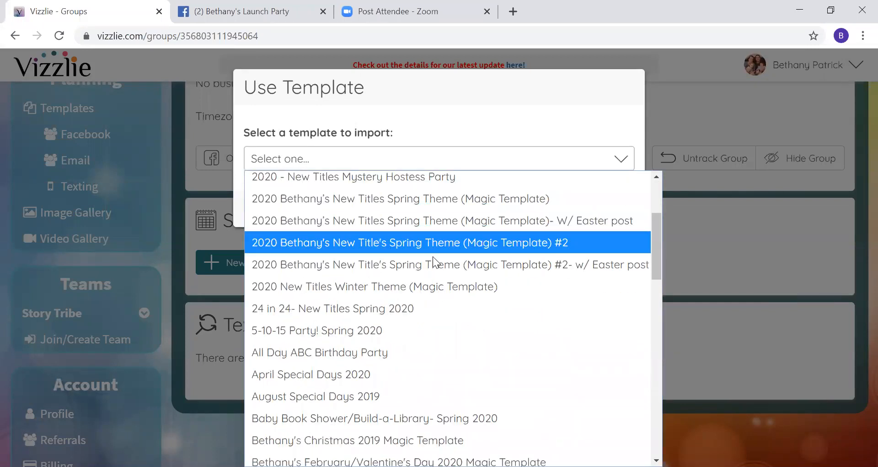
{"action": "scroll", "coordinate": [433, 256], "scroll_direction": "down", "scroll_amount": 15}
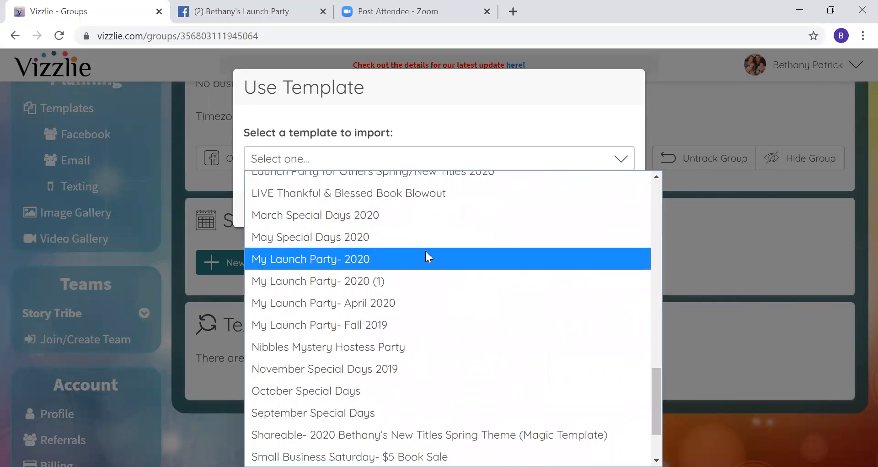
{"action": "left_click", "coordinate": [338, 281]}
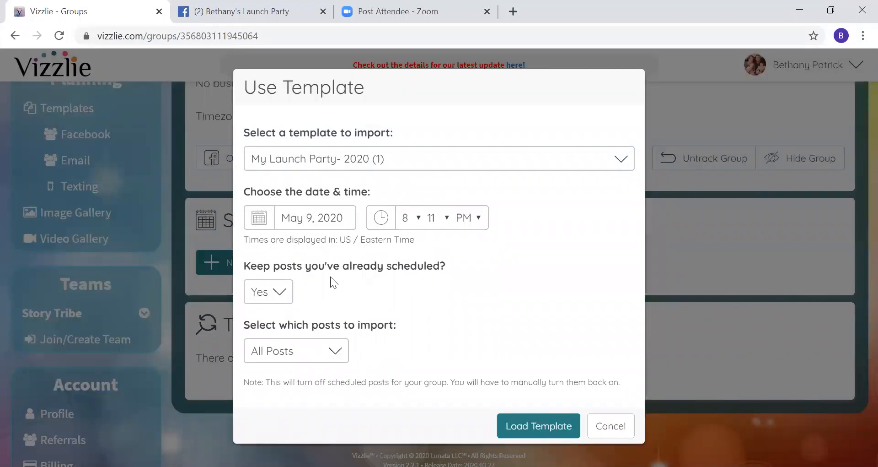
- Set the template's party date to May 13, 2020 and its start time to 8:00 PM
{"action": "left_click", "coordinate": [309, 222]}
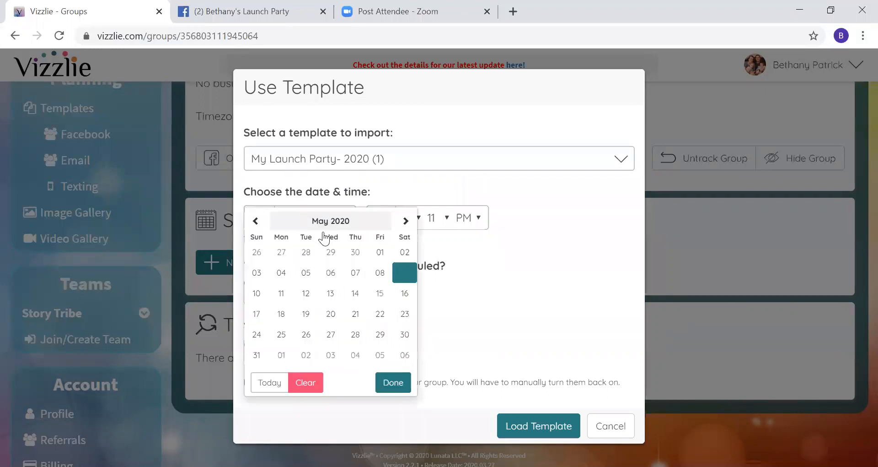
{"action": "left_click", "coordinate": [330, 293]}
{"action": "left_click", "coordinate": [418, 220]}
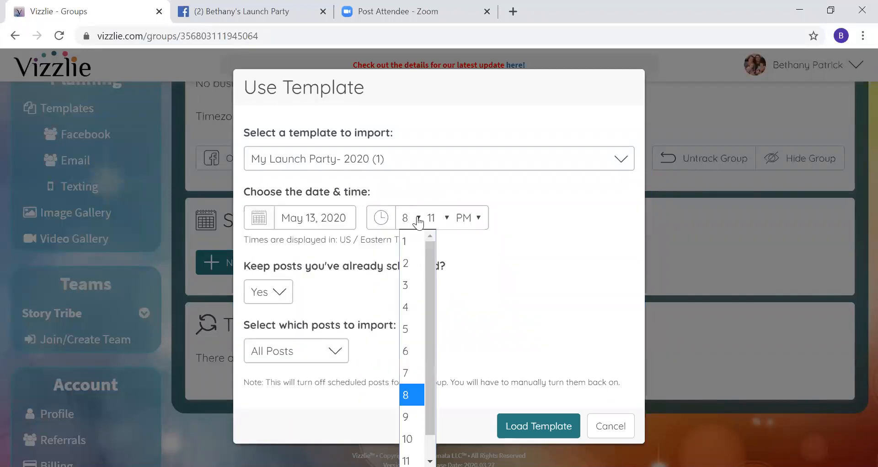
{"action": "left_click", "coordinate": [411, 393]}
{"action": "left_click", "coordinate": [439, 218]}
{"action": "scroll", "coordinate": [447, 248], "scroll_direction": "up", "scroll_amount": 1}
{"action": "left_click", "coordinate": [436, 240]}
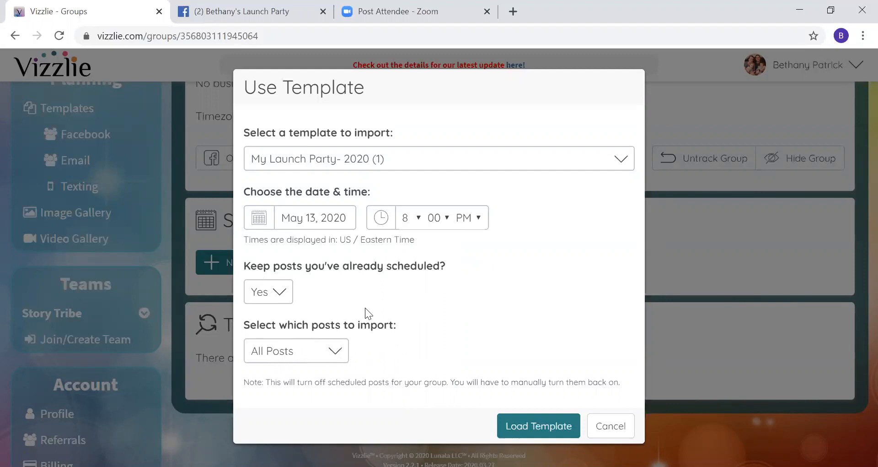
- Try importing only selected posts, browse the template's post list, and switch the import back to all posts
{"action": "left_click", "coordinate": [337, 355]}
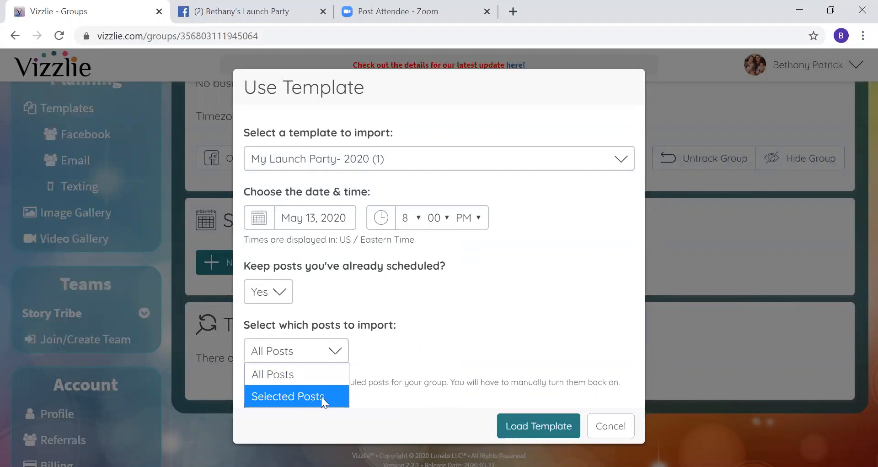
{"action": "left_click", "coordinate": [277, 403]}
{"action": "scroll", "coordinate": [400, 314], "scroll_direction": "down", "scroll_amount": 2}
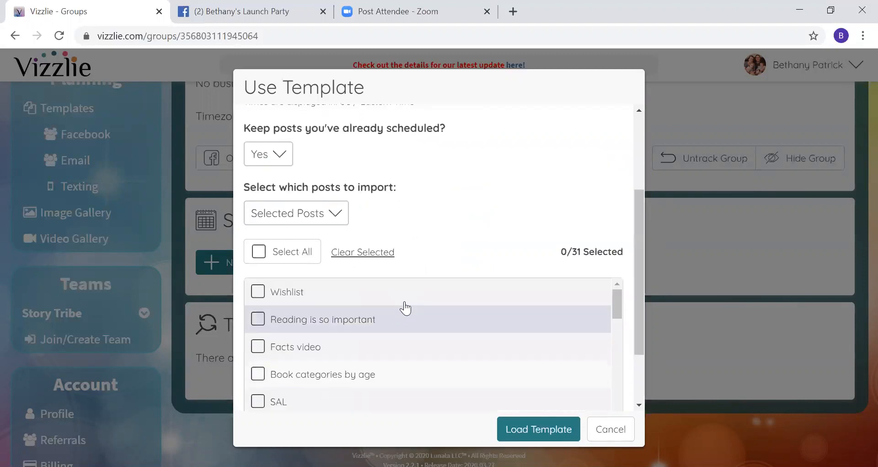
{"action": "scroll", "coordinate": [428, 253], "scroll_direction": "down", "scroll_amount": 3}
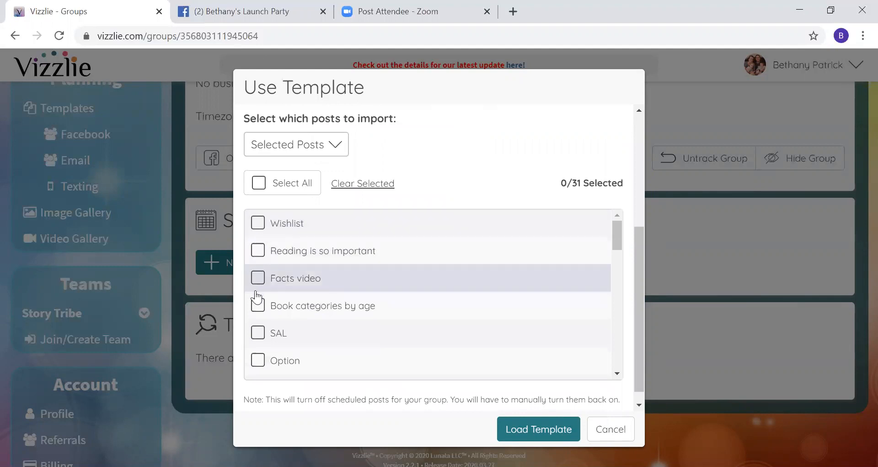
{"action": "scroll", "coordinate": [292, 338], "scroll_direction": "down", "scroll_amount": 3}
{"action": "scroll", "coordinate": [287, 314], "scroll_direction": "down", "scroll_amount": 2}
{"action": "scroll", "coordinate": [281, 311], "scroll_direction": "down", "scroll_amount": 2}
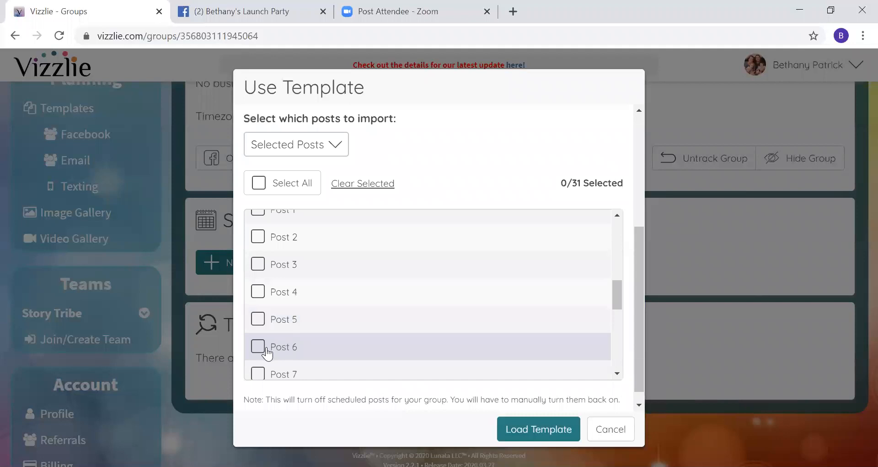
{"action": "left_click", "coordinate": [302, 144]}
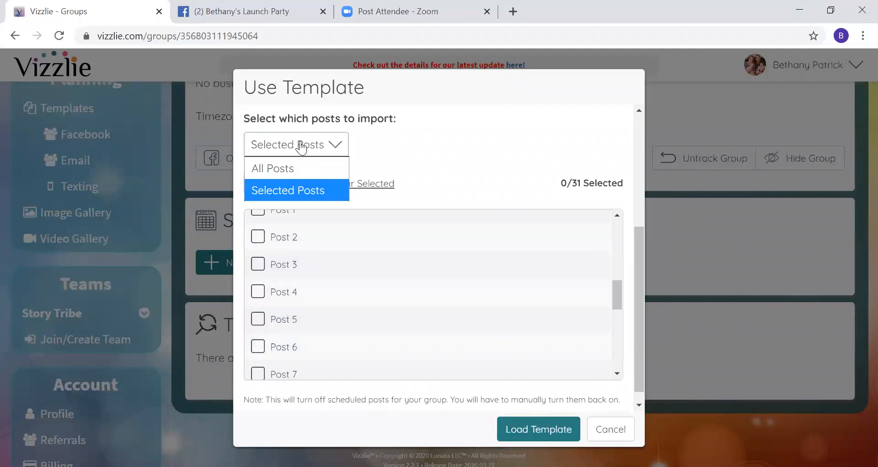
{"action": "left_click", "coordinate": [300, 166]}
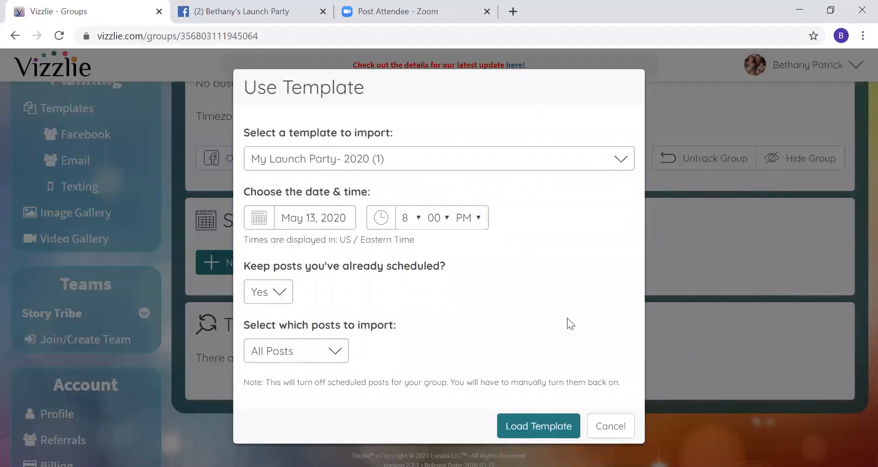
- Load the template so all its posts are added to the group's schedule
{"action": "left_click", "coordinate": [552, 431]}
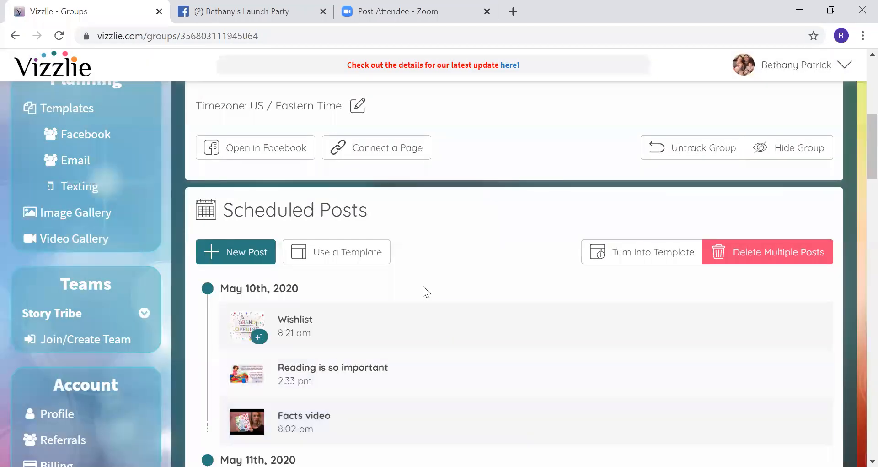
{"action": "scroll", "coordinate": [408, 282], "scroll_direction": "down", "scroll_amount": 2}
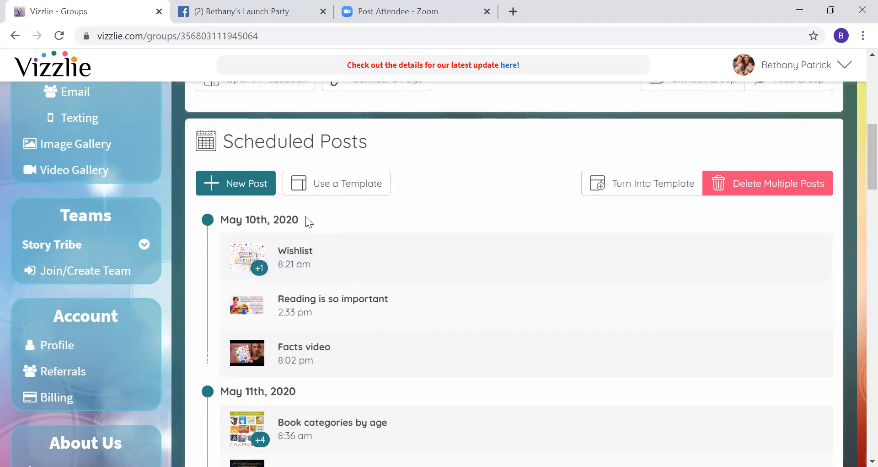
- Open the scheduled Wishlist post for editing and examine its date, text and attached images
{"action": "left_click", "coordinate": [295, 272]}
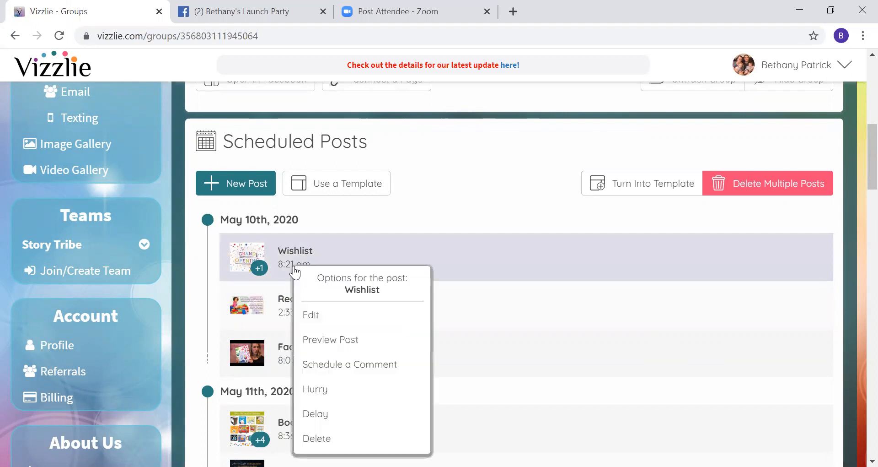
{"action": "left_click", "coordinate": [317, 320]}
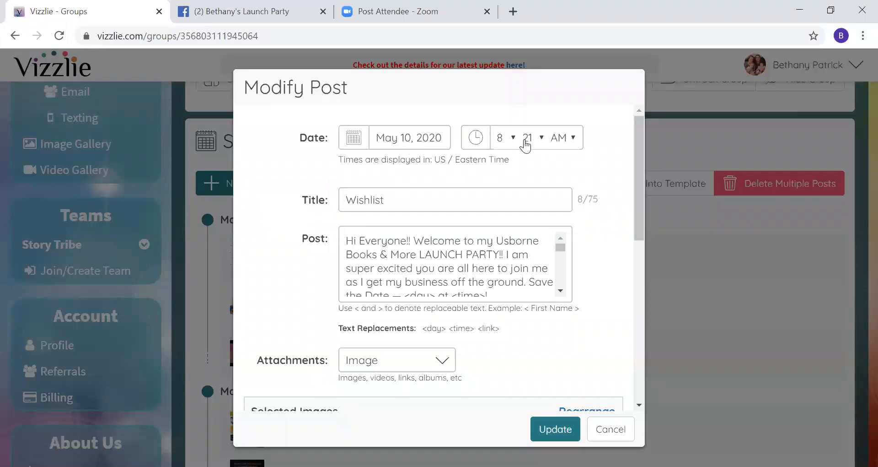
{"action": "scroll", "coordinate": [484, 290], "scroll_direction": "down", "scroll_amount": 10}
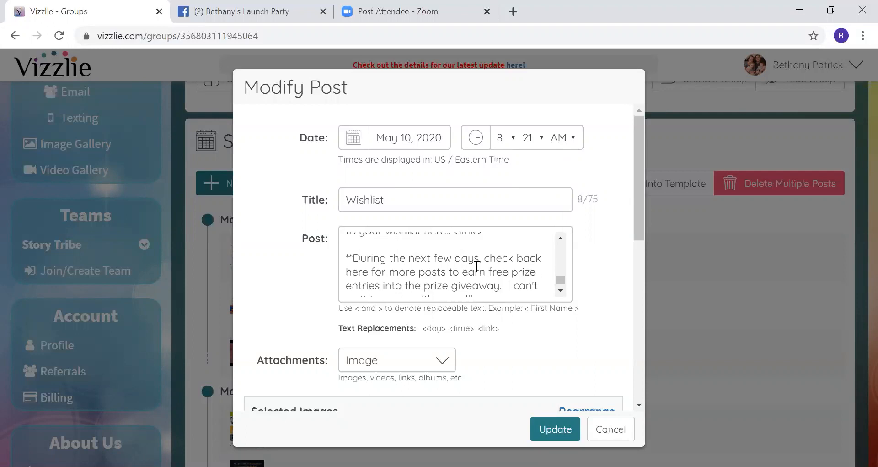
{"action": "scroll", "coordinate": [482, 278], "scroll_direction": "up", "scroll_amount": 5}
{"action": "scroll", "coordinate": [562, 306], "scroll_direction": "down", "scroll_amount": 3}
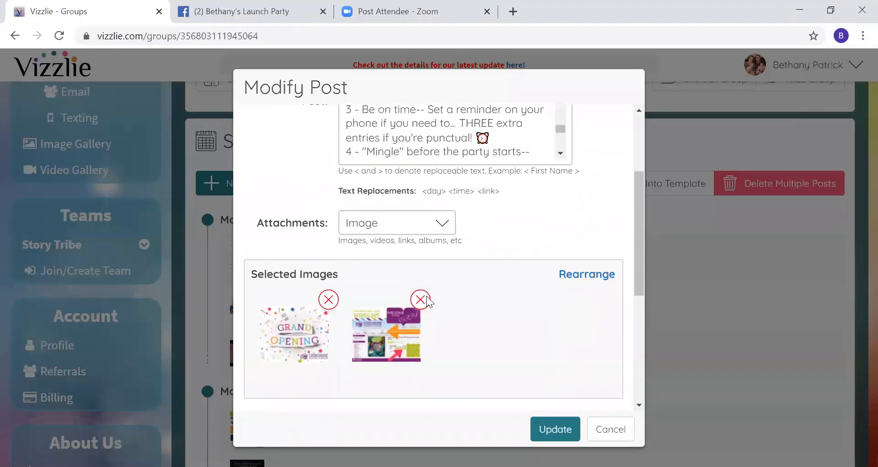
{"action": "scroll", "coordinate": [485, 323], "scroll_direction": "down", "scroll_amount": 3}
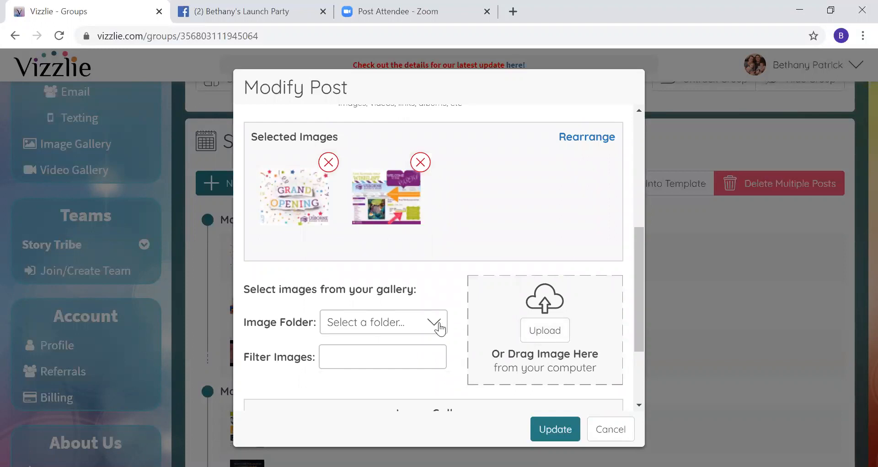
{"action": "scroll", "coordinate": [460, 272], "scroll_direction": "up", "scroll_amount": 6}
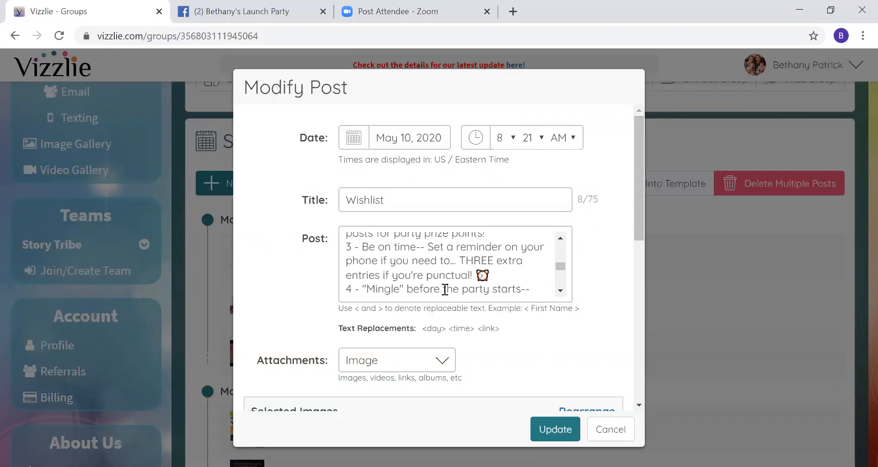
{"action": "scroll", "coordinate": [445, 289], "scroll_direction": "up", "scroll_amount": 5}
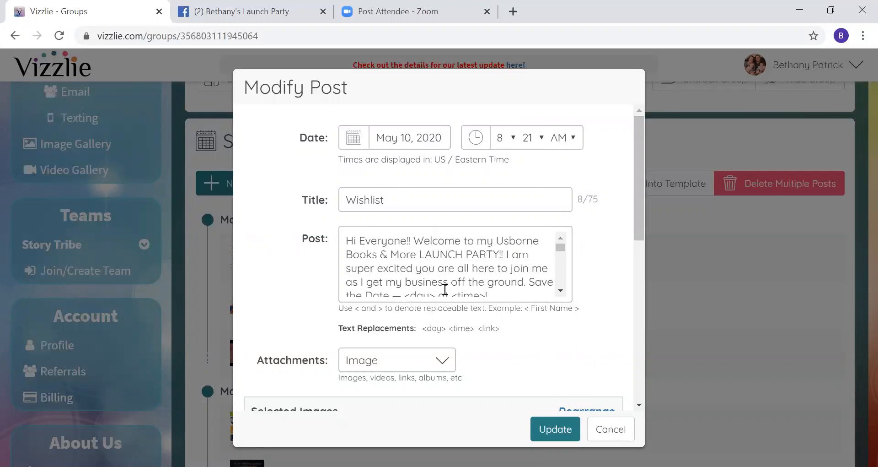
- Examine the <day> and <time> placeholders in the Wishlist post's text and close the post without saving
{"action": "left_click", "coordinate": [560, 292]}
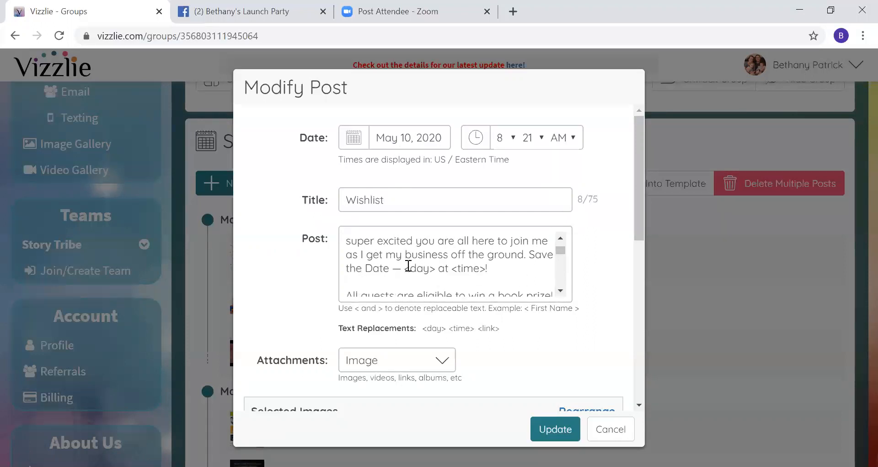
{"action": "left_click_drag", "start_coordinate": [406, 268], "coordinate": [430, 268]}
{"action": "left_click", "coordinate": [518, 281]}
{"action": "left_click_drag", "start_coordinate": [404, 269], "coordinate": [486, 271]}
{"action": "left_click", "coordinate": [519, 269]}
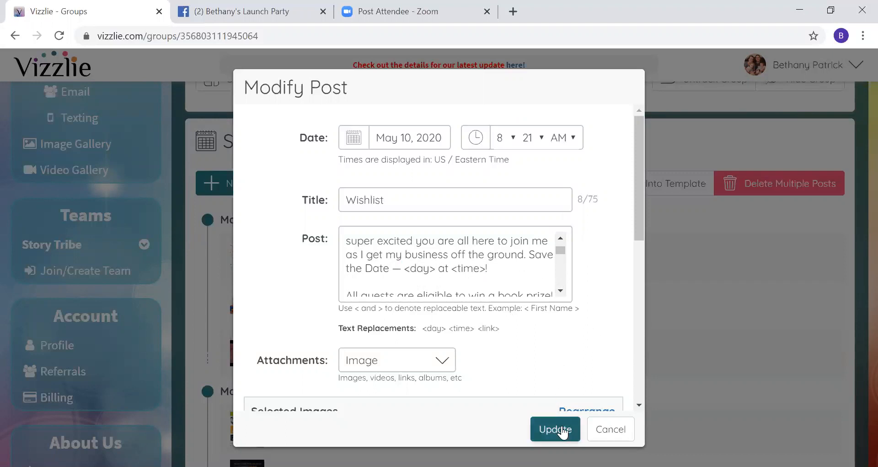
{"action": "left_click", "coordinate": [596, 428]}
- Set the group's text replacement for the "day" key word to "Wednesday" and save it
{"action": "scroll", "coordinate": [474, 350], "scroll_direction": "down", "scroll_amount": 20}
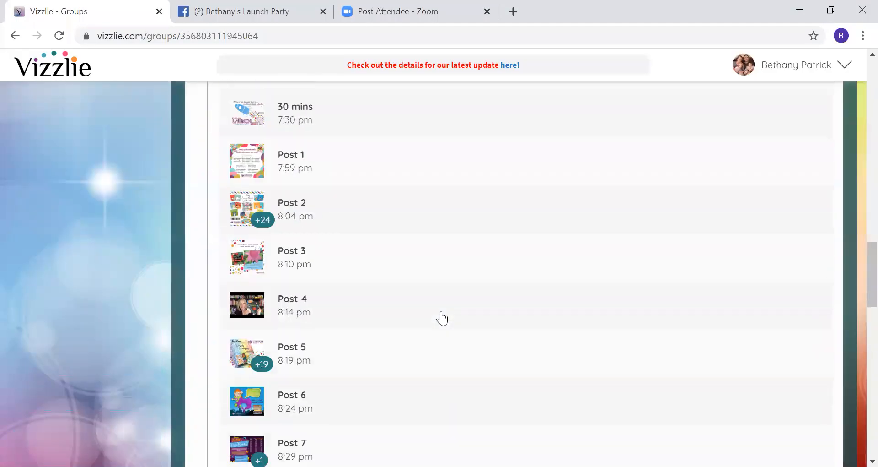
{"action": "scroll", "coordinate": [442, 318], "scroll_direction": "down", "scroll_amount": 4}
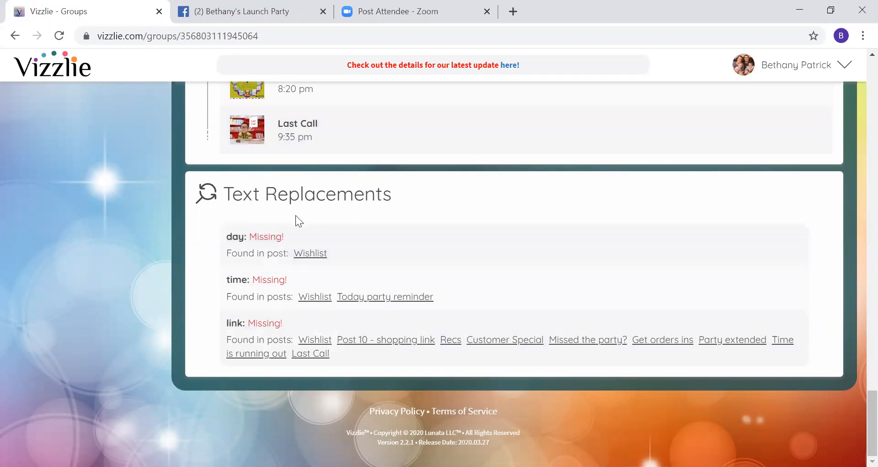
{"action": "left_click", "coordinate": [276, 238]}
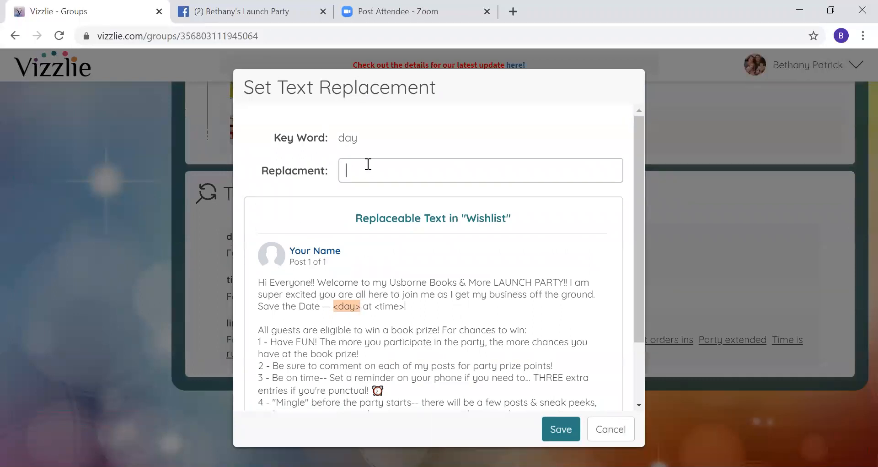
{"action": "type", "text": "Wednesday"}
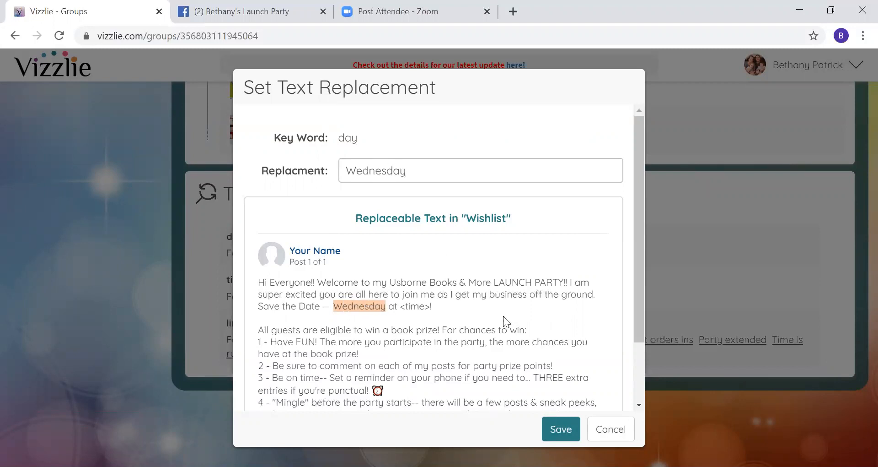
{"action": "left_click", "coordinate": [553, 428]}
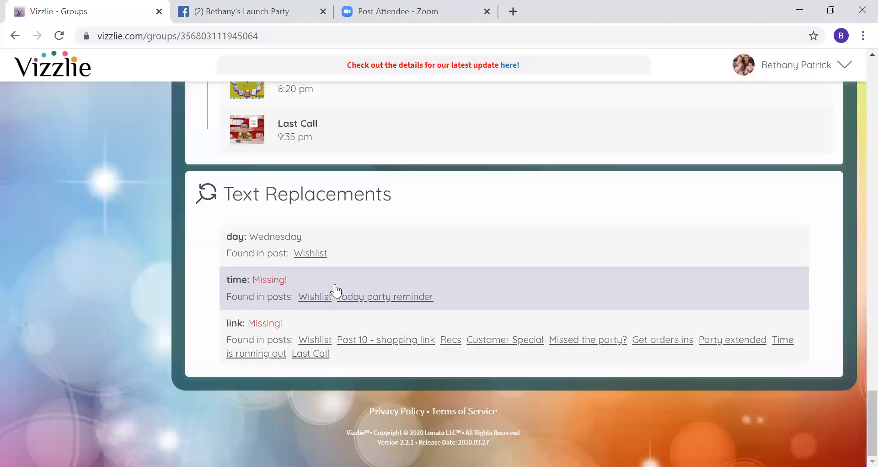
- Set the text replacement for the "time" key word to "8pm EST" and save it
{"action": "left_click", "coordinate": [267, 282]}
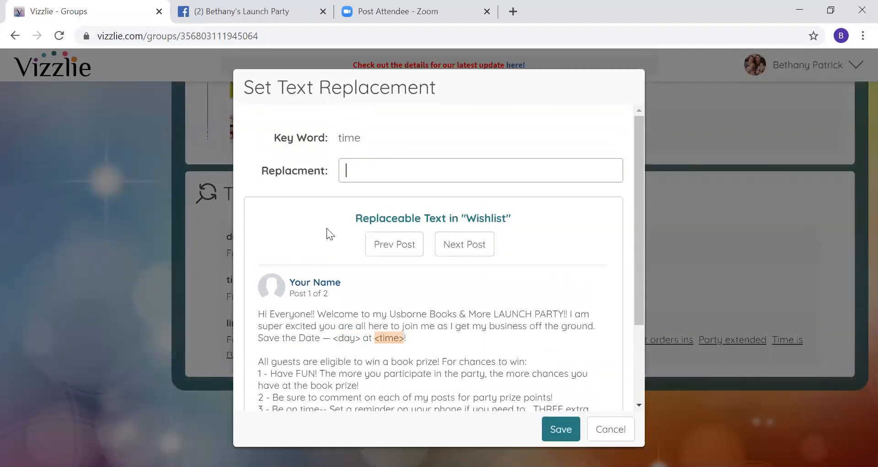
{"action": "type", "text": "8pm EST"}
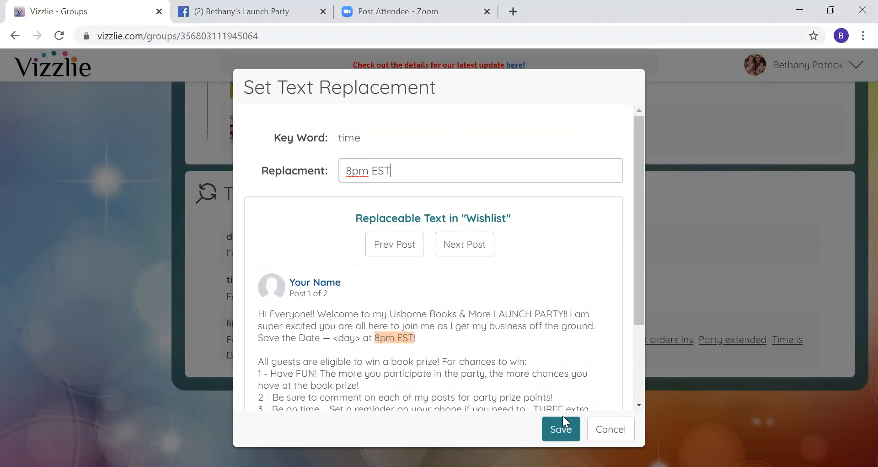
{"action": "left_click", "coordinate": [555, 432]}
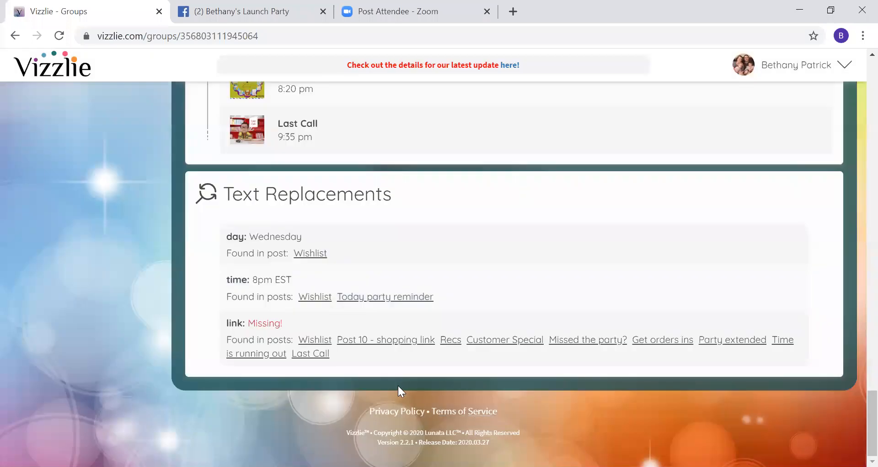
- Set the text replacement for the "link" key word to "shopping link" and save it
{"action": "left_click", "coordinate": [270, 324]}
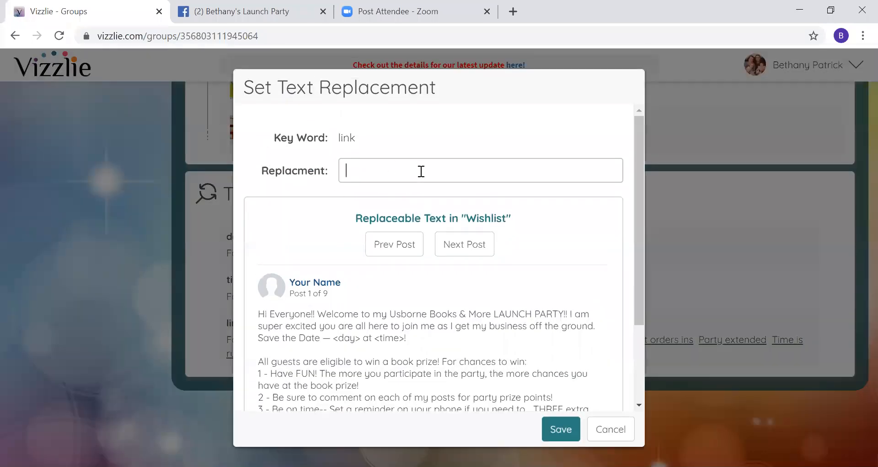
{"action": "type", "text": "shopping link"}
{"action": "left_click", "coordinate": [562, 430]}
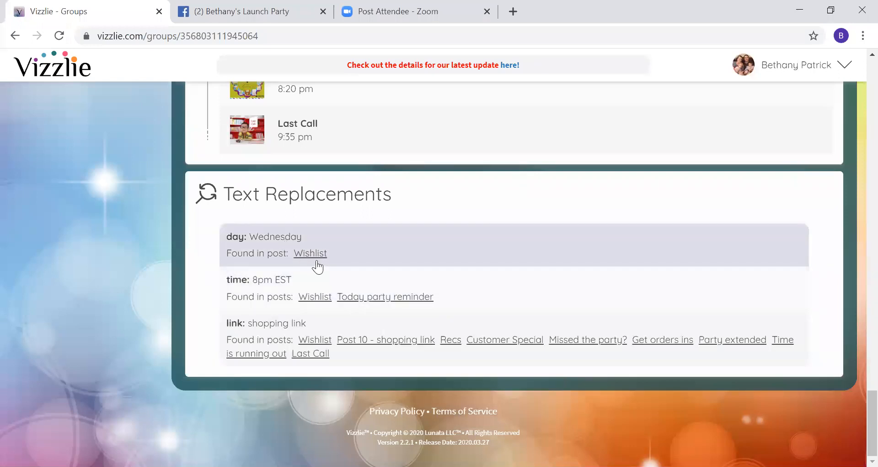
- Examine how the "time" and "link" replacements appear in the Wishlist post's text, saving each replacement unchanged
{"action": "left_click", "coordinate": [381, 298]}
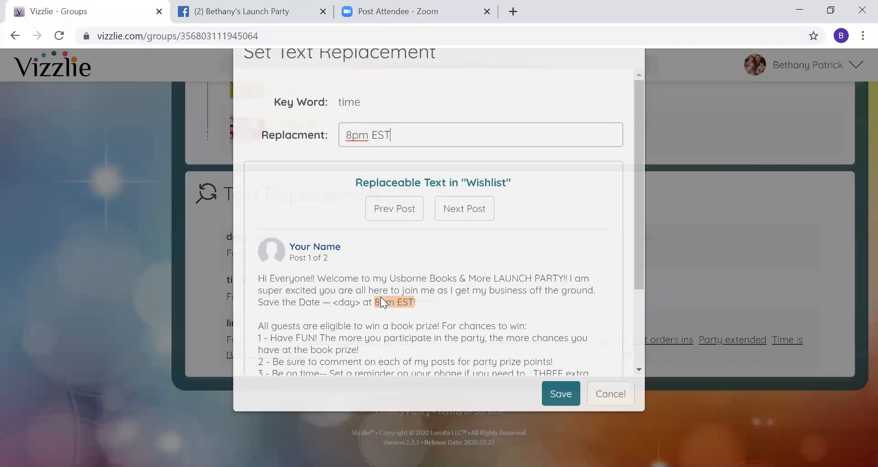
{"action": "scroll", "coordinate": [398, 307], "scroll_direction": "down", "scroll_amount": 2}
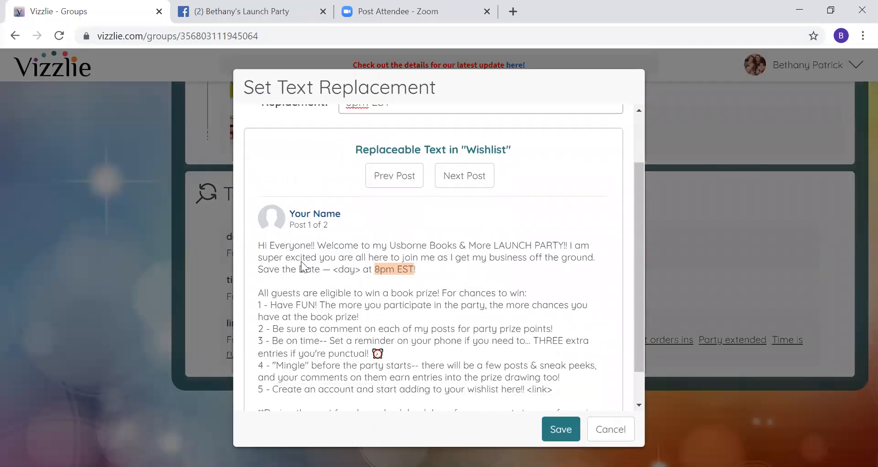
{"action": "left_click", "coordinate": [560, 429]}
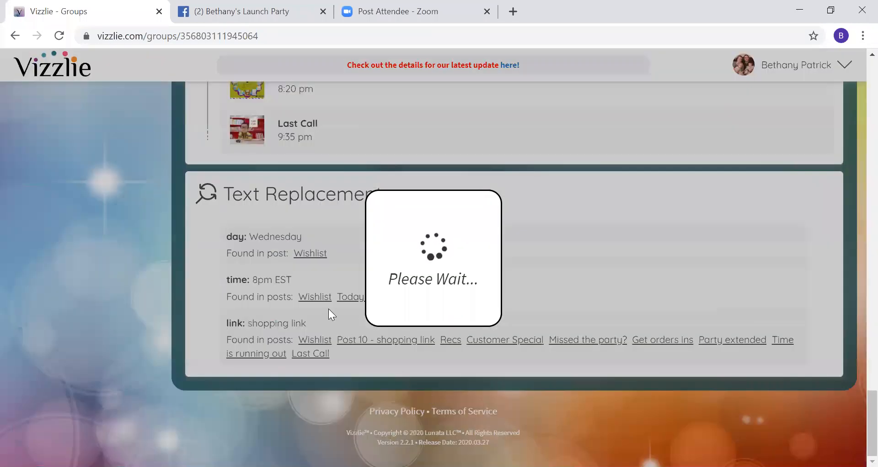
{"action": "left_click", "coordinate": [378, 349]}
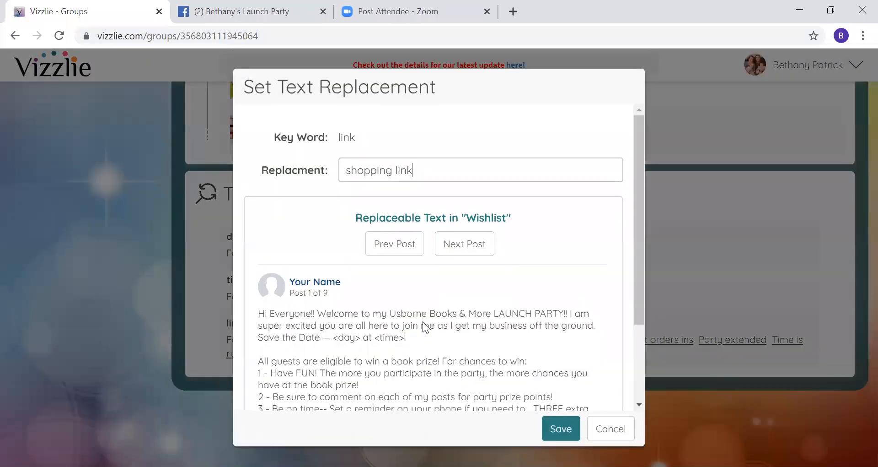
{"action": "scroll", "coordinate": [421, 338], "scroll_direction": "down", "scroll_amount": 3}
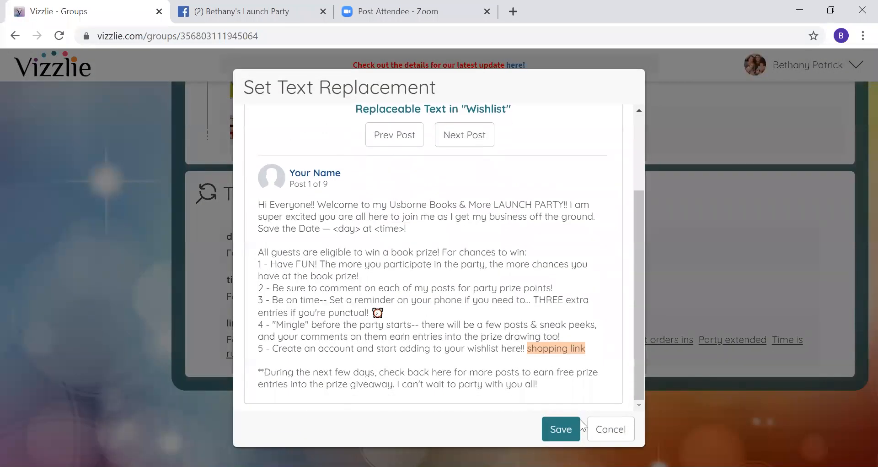
{"action": "left_click", "coordinate": [559, 428]}
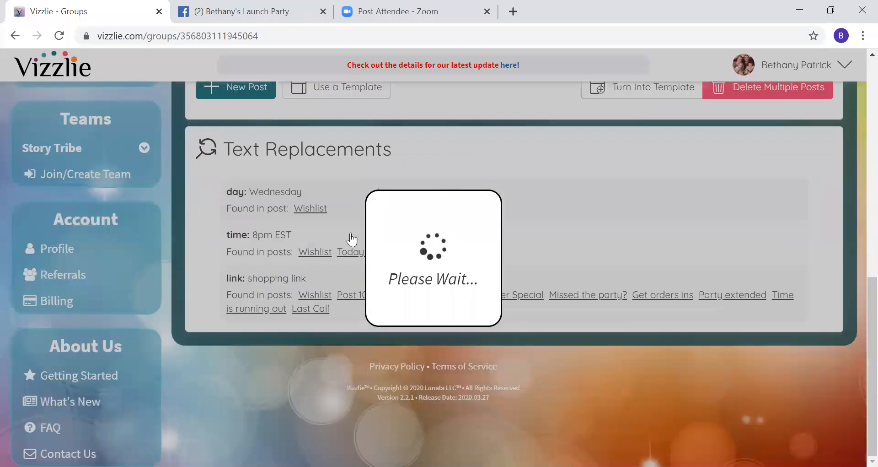
- Turn on automated posting for the launch party group and confirm resuming the posts
{"action": "scroll", "coordinate": [310, 281], "scroll_direction": "up", "scroll_amount": 10}
{"action": "scroll", "coordinate": [314, 282], "scroll_direction": "up", "scroll_amount": 15}
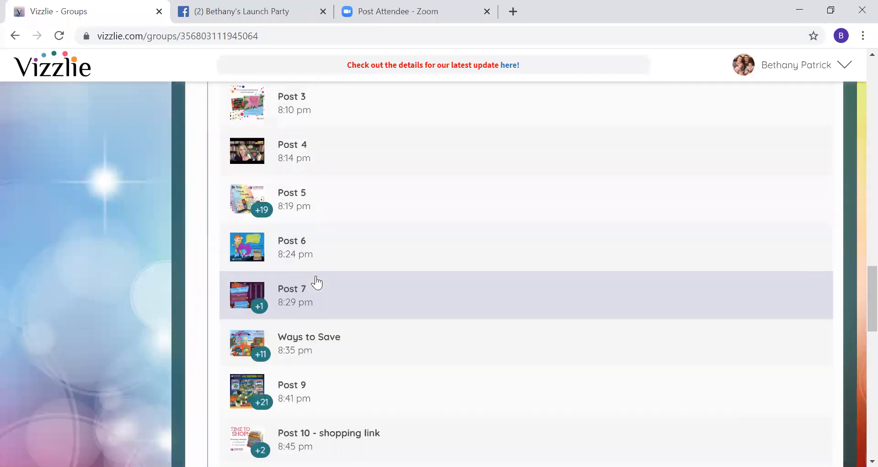
{"action": "scroll", "coordinate": [405, 282], "scroll_direction": "up", "scroll_amount": 5}
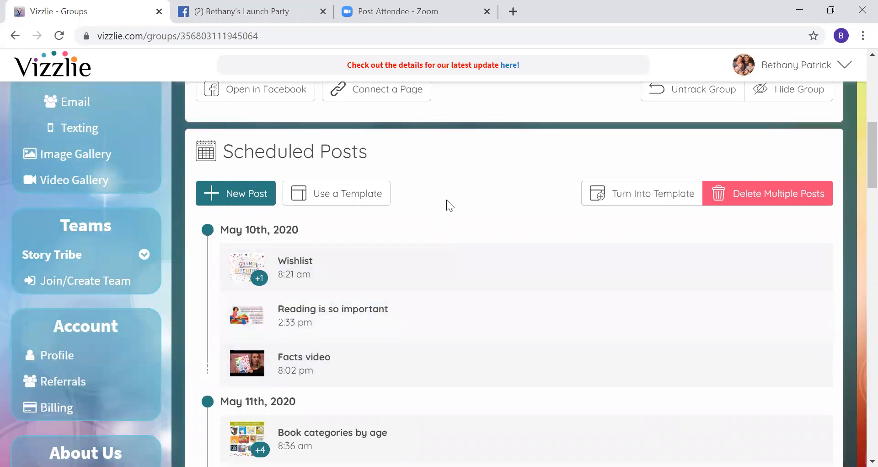
{"action": "scroll", "coordinate": [448, 210], "scroll_direction": "up", "scroll_amount": 7}
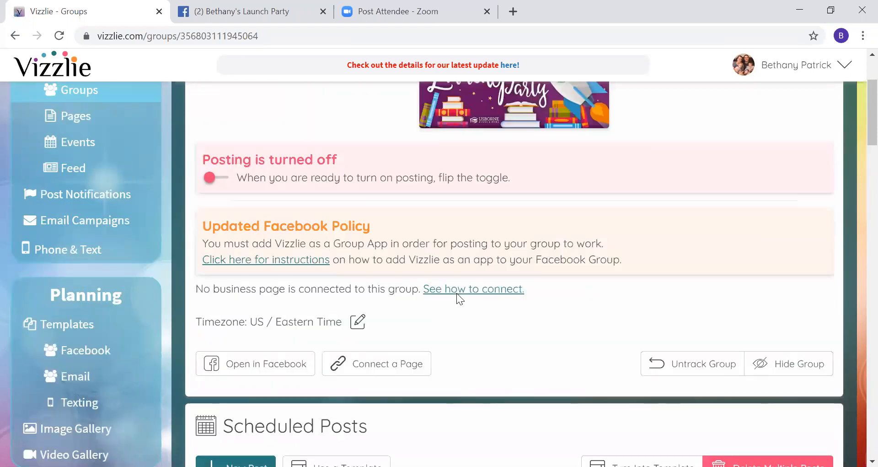
{"action": "left_click", "coordinate": [211, 179]}
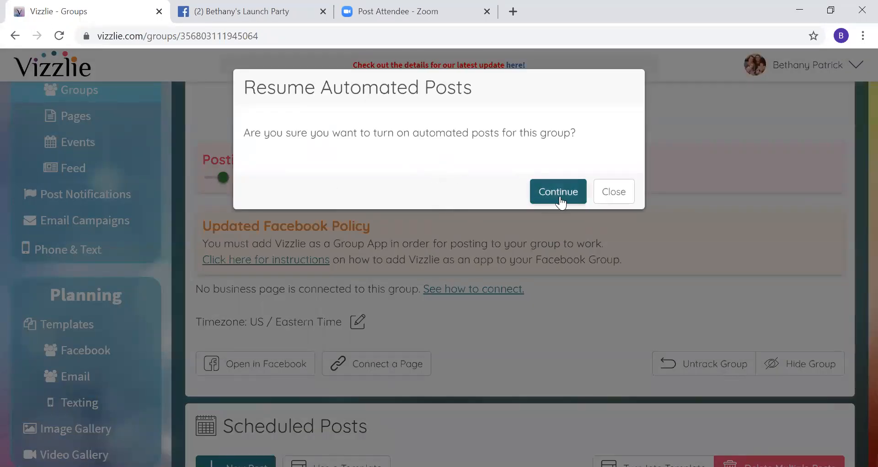
{"action": "left_click", "coordinate": [559, 192]}
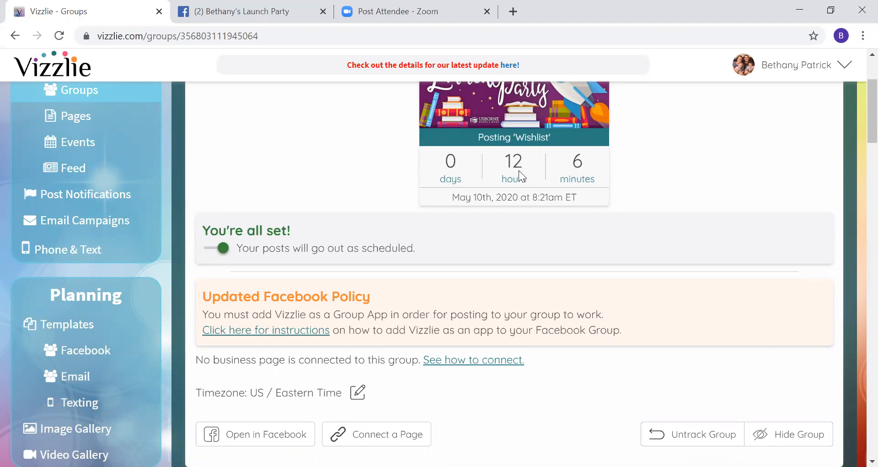
- Review the group's scheduled posts from May 10th to the May 13th party posts, checking their dates and times
{"action": "scroll", "coordinate": [474, 249], "scroll_direction": "down", "scroll_amount": 9}
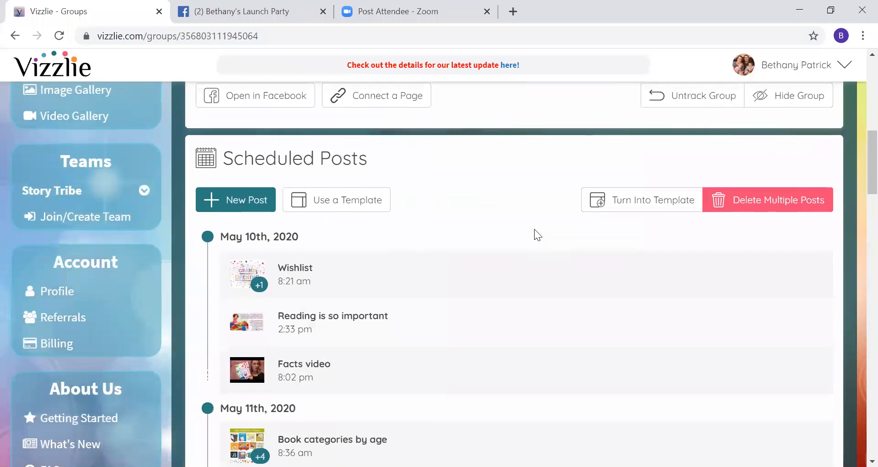
{"action": "scroll", "coordinate": [380, 224], "scroll_direction": "down", "scroll_amount": 10}
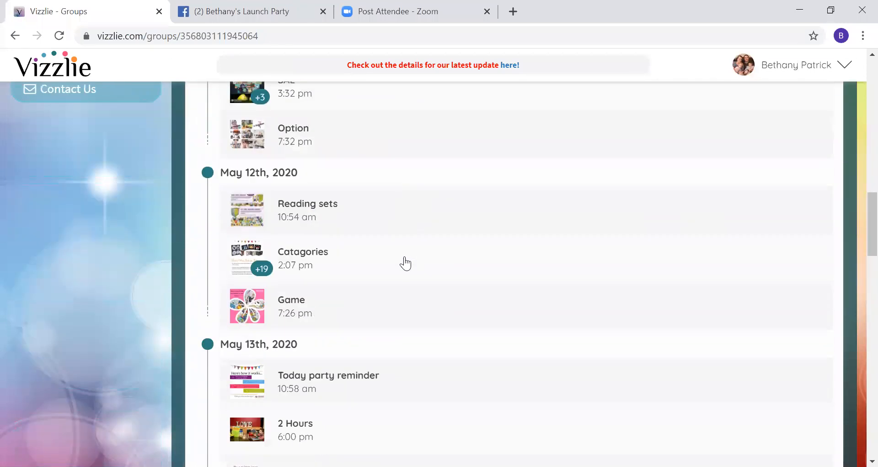
{"action": "scroll", "coordinate": [325, 239], "scroll_direction": "down", "scroll_amount": 4}
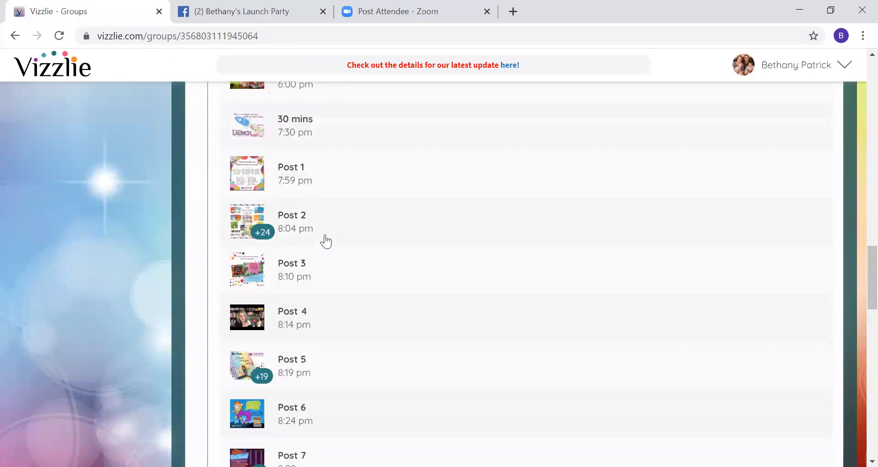
{"action": "scroll", "coordinate": [325, 240], "scroll_direction": "up", "scroll_amount": 3}
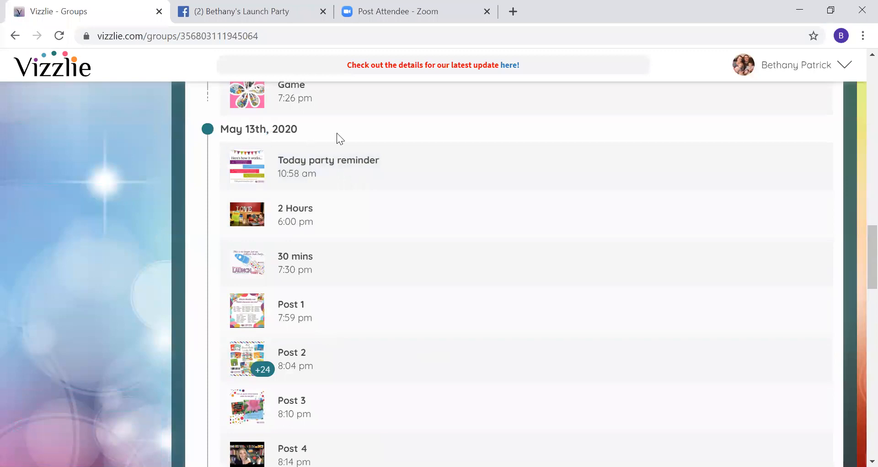
{"action": "scroll", "coordinate": [329, 215], "scroll_direction": "down", "scroll_amount": 2}
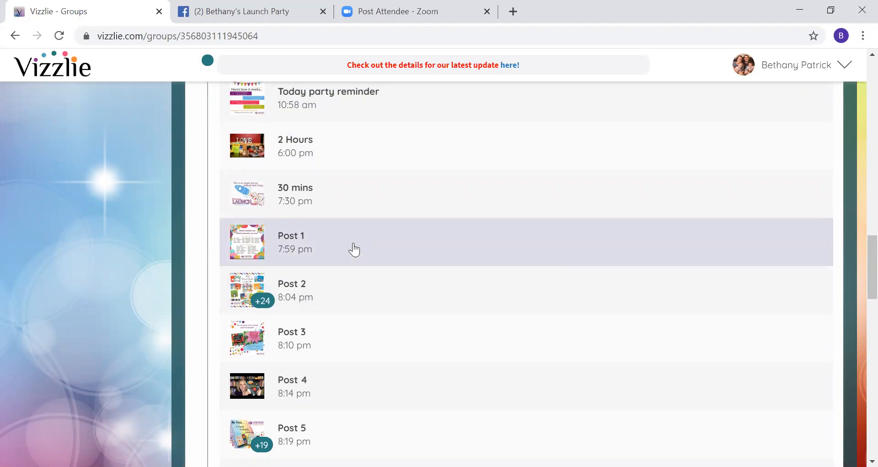
{"action": "scroll", "coordinate": [157, 246], "scroll_direction": "up", "scroll_amount": 9}
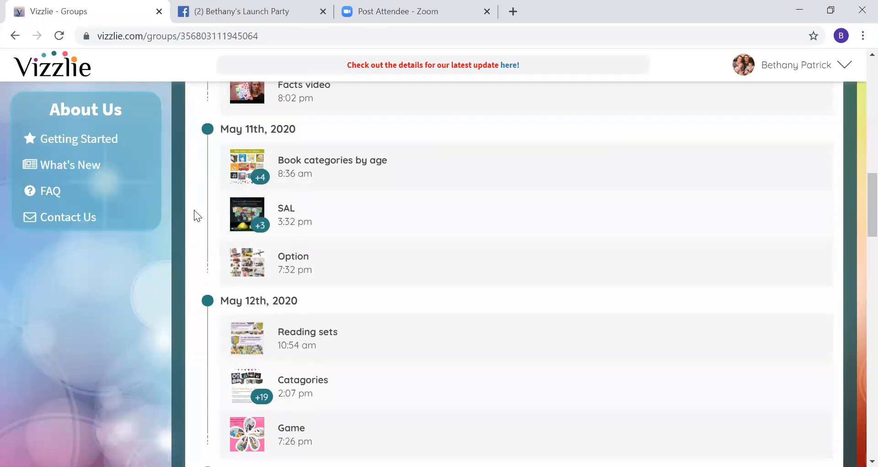
- Open the Wishlist post for editing, examine its text, placeholders and attached images, and close it without saving
{"action": "scroll", "coordinate": [192, 192], "scroll_direction": "up", "scroll_amount": 5}
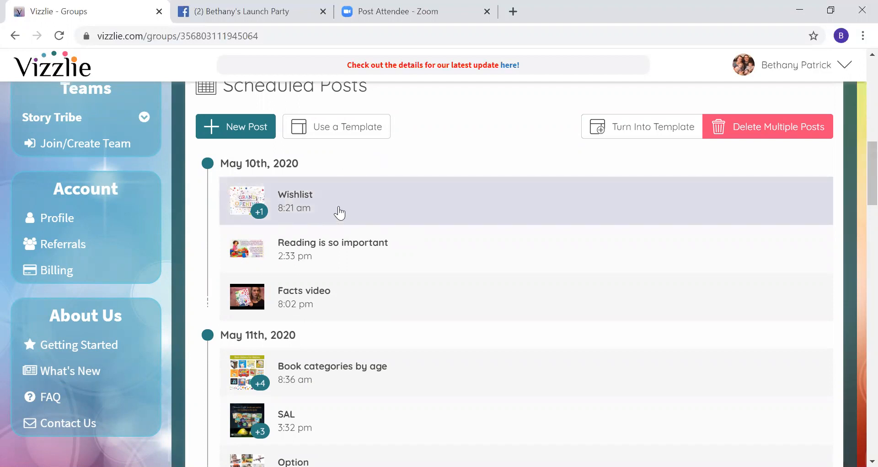
{"action": "left_click", "coordinate": [337, 211]}
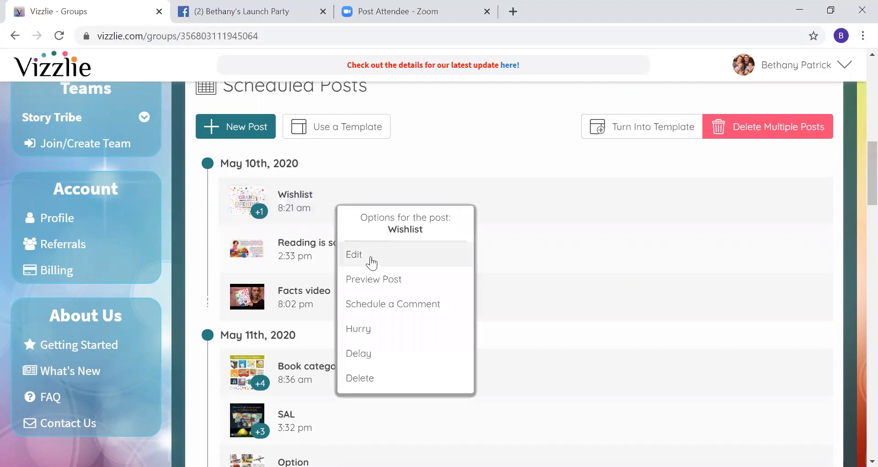
{"action": "left_click", "coordinate": [358, 254]}
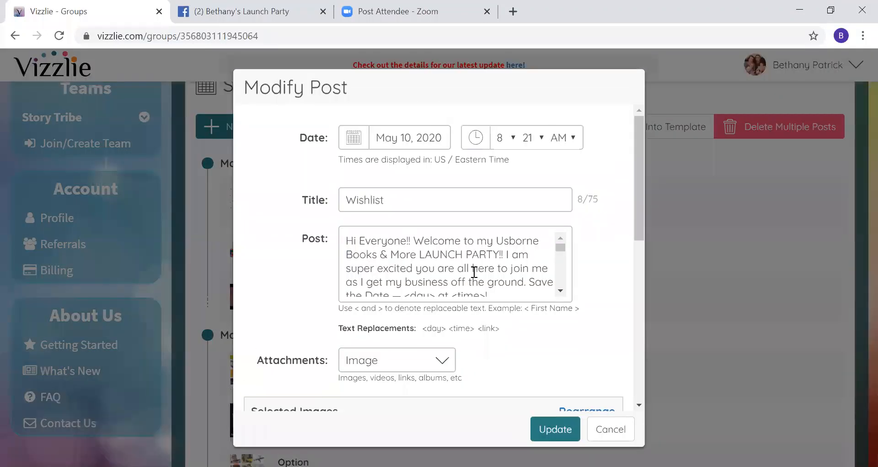
{"action": "left_click_drag", "start_coordinate": [558, 245], "coordinate": [583, 261]}
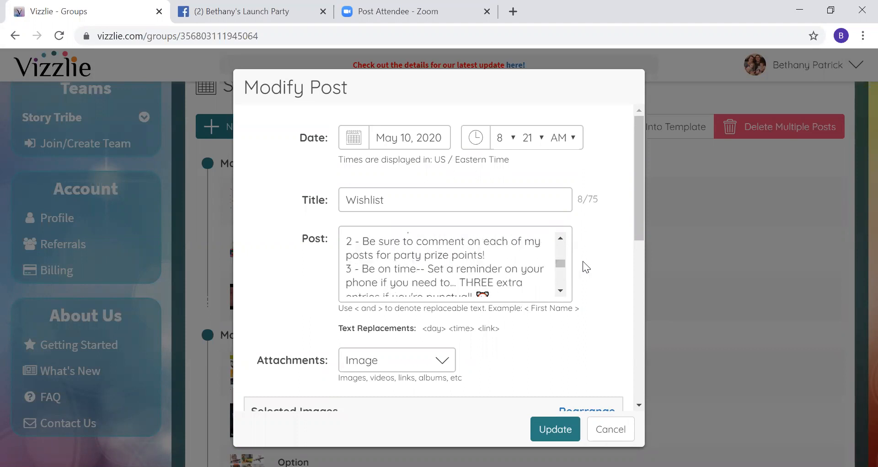
{"action": "scroll", "coordinate": [587, 261], "scroll_direction": "down", "scroll_amount": 5}
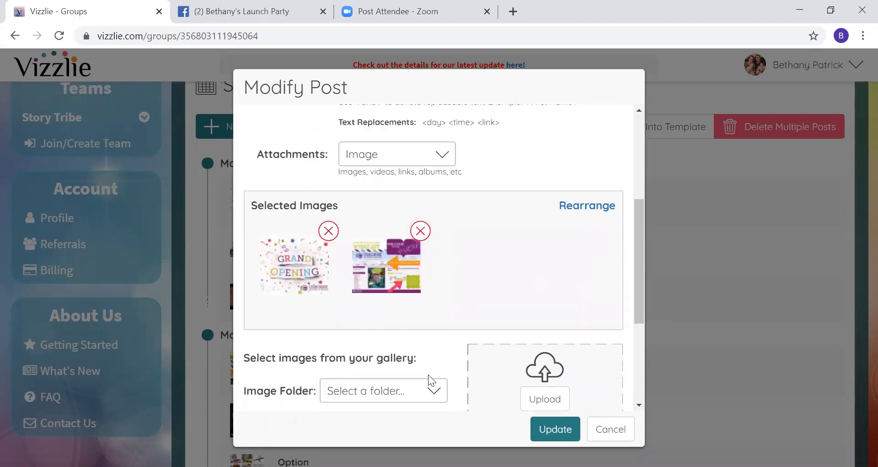
{"action": "scroll", "coordinate": [527, 248], "scroll_direction": "up", "scroll_amount": 3}
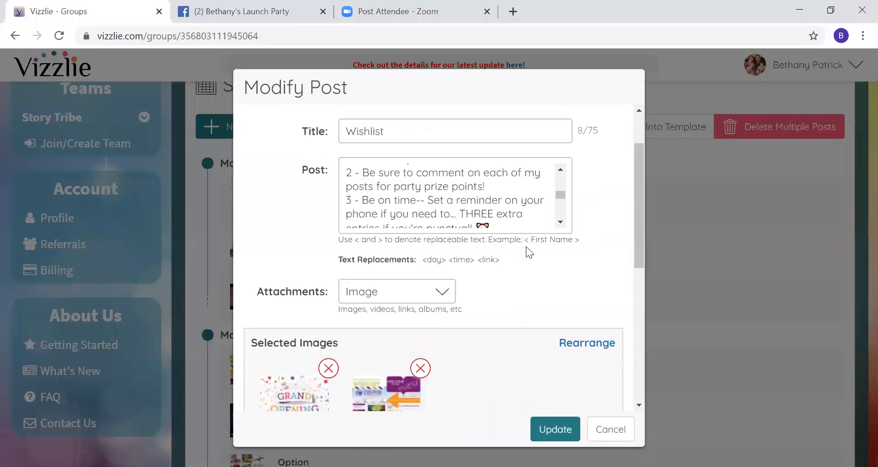
{"action": "mouse_move", "coordinate": [556, 194]}
{"action": "left_mouse_down"}
{"action": "mouse_move", "coordinate": [555, 179]}
{"action": "mouse_move", "coordinate": [559, 207]}
{"action": "left_mouse_up"}
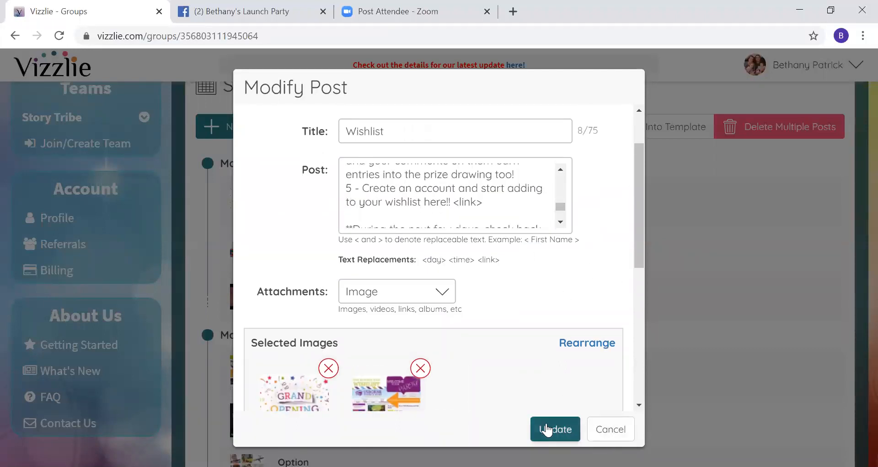
{"action": "left_click", "coordinate": [612, 430]}
- Look over the scheduled post list once more and check the group's posting status and countdown
{"action": "scroll", "coordinate": [488, 269], "scroll_direction": "down", "scroll_amount": 5}
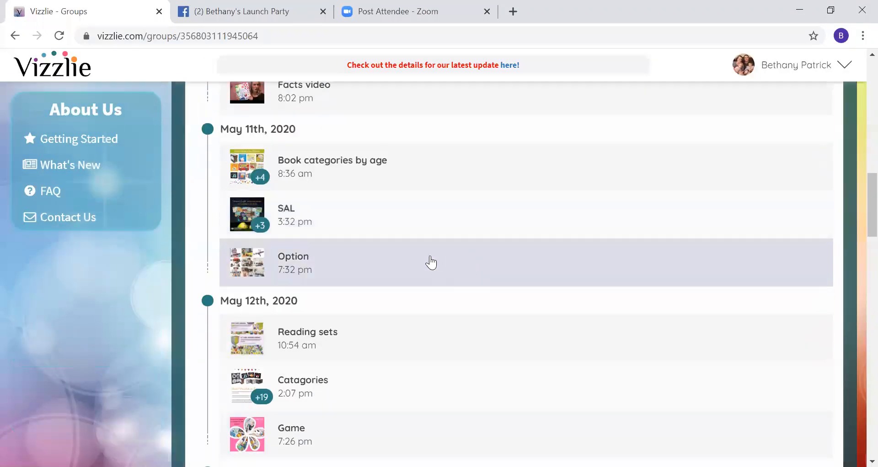
{"action": "scroll", "coordinate": [432, 262], "scroll_direction": "down", "scroll_amount": 10}
{"action": "scroll", "coordinate": [431, 262], "scroll_direction": "up", "scroll_amount": 4}
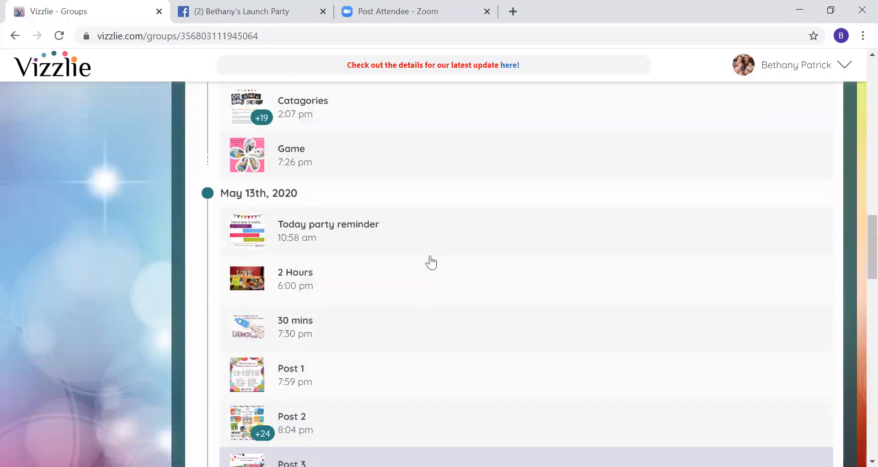
{"action": "scroll", "coordinate": [432, 262], "scroll_direction": "up", "scroll_amount": 11}
{"action": "scroll", "coordinate": [510, 228], "scroll_direction": "up", "scroll_amount": 3}
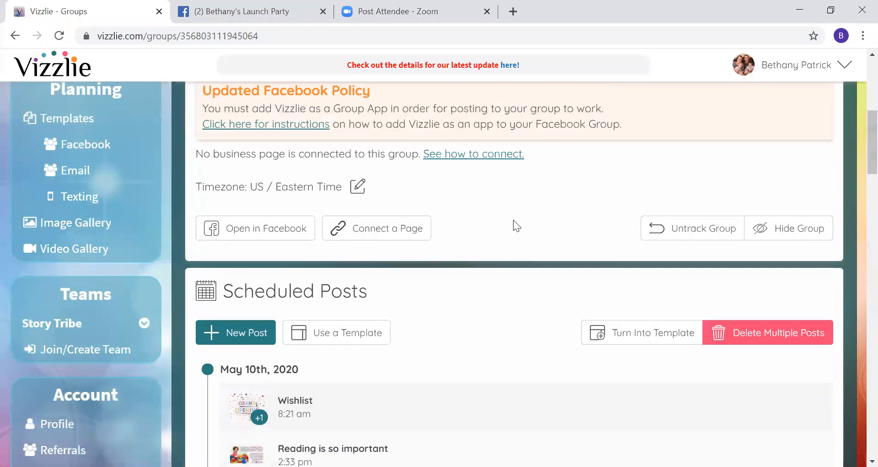
{"action": "scroll", "coordinate": [542, 250], "scroll_direction": "up", "scroll_amount": 3}
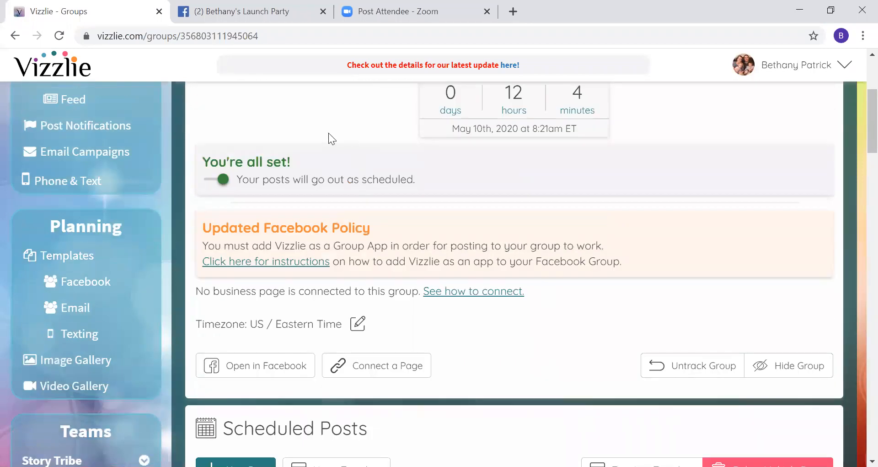
- Open the Facebook events page to examine the tracked events, and bring up the list of tracked groups
{"action": "scroll", "coordinate": [351, 175], "scroll_direction": "up", "scroll_amount": 4}
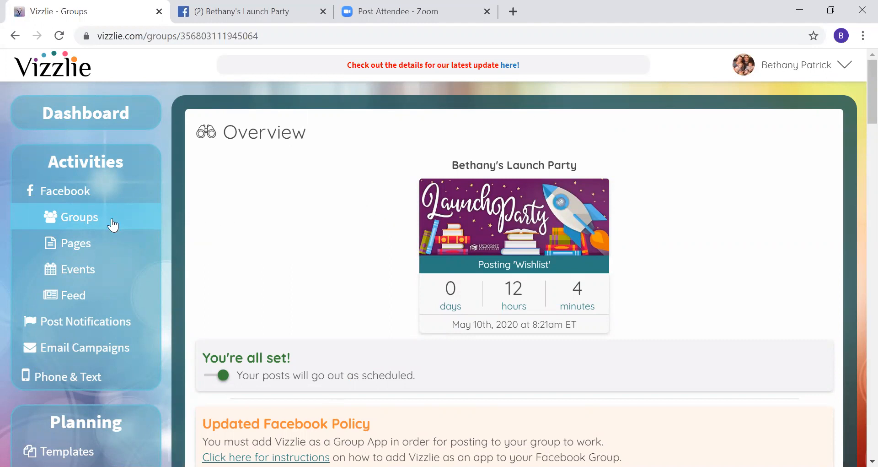
{"action": "left_click", "coordinate": [71, 270]}
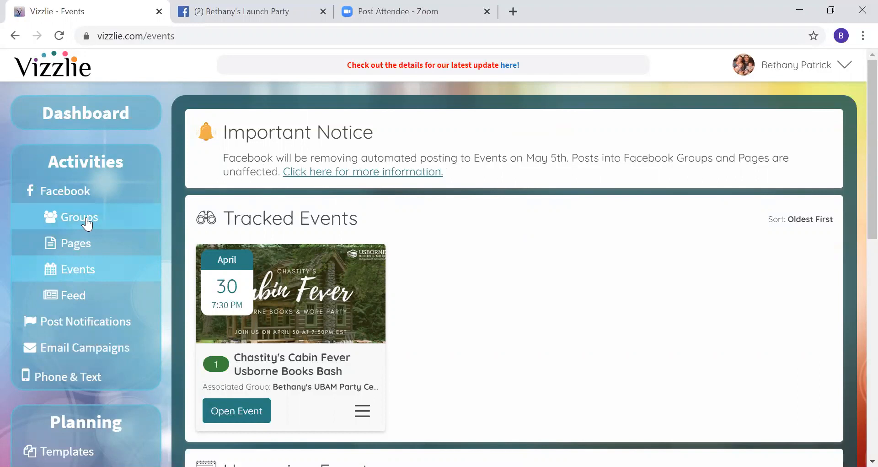
{"action": "mouse_move", "coordinate": [85, 221]}
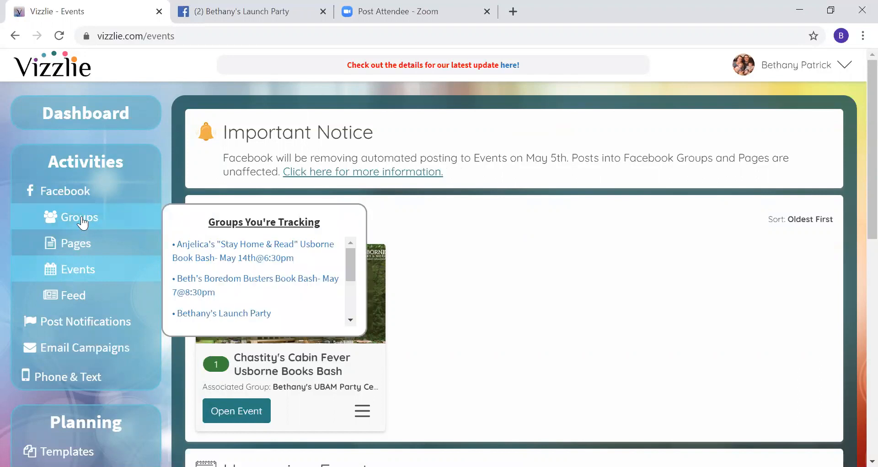